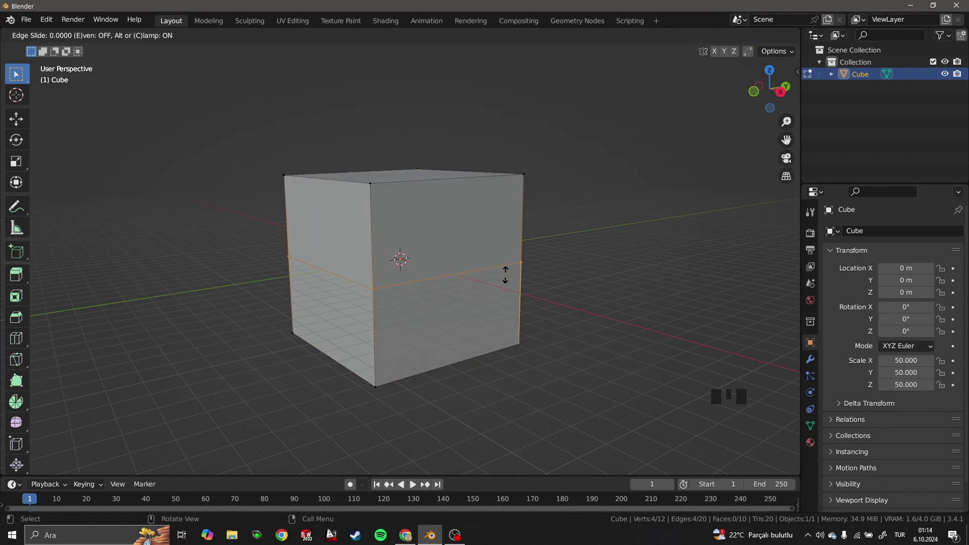
# Step: Finish the horizontal loop cut around the cube at mid-height without sliding it
pyautogui.press('Escape')
pyautogui.press('Escape')
pyautogui.press('Escape')
pyautogui.press('Escape')
# Step: Delete the cube's bottom vertices with X-ray selection so only the upper half remains, and switch X-ray off again
pyautogui.click(727, 34)
pyautogui.moveTo(461, 320); pyautogui.dragTo(558, 329, button='middle')
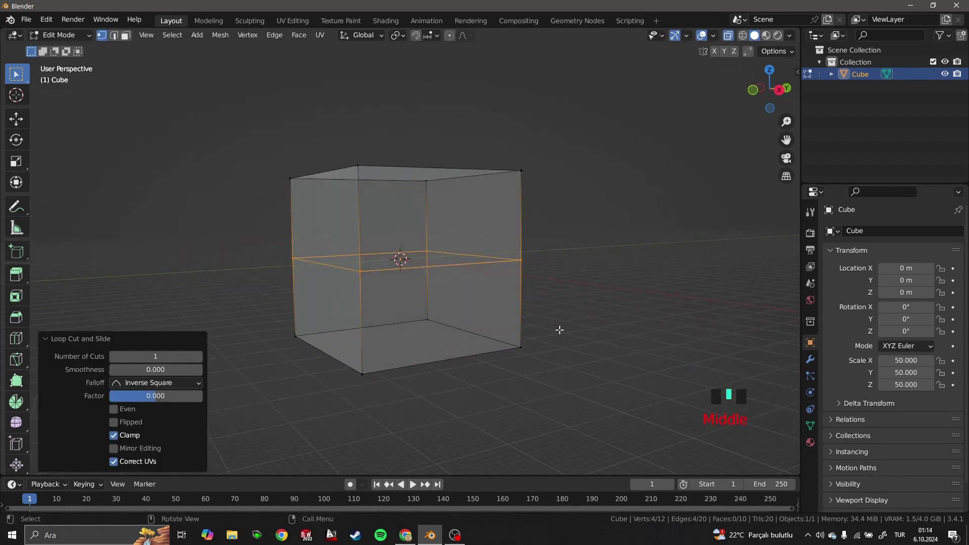
pyautogui.moveTo(583, 292); pyautogui.dragTo(255, 433)
pyautogui.press('Delete')
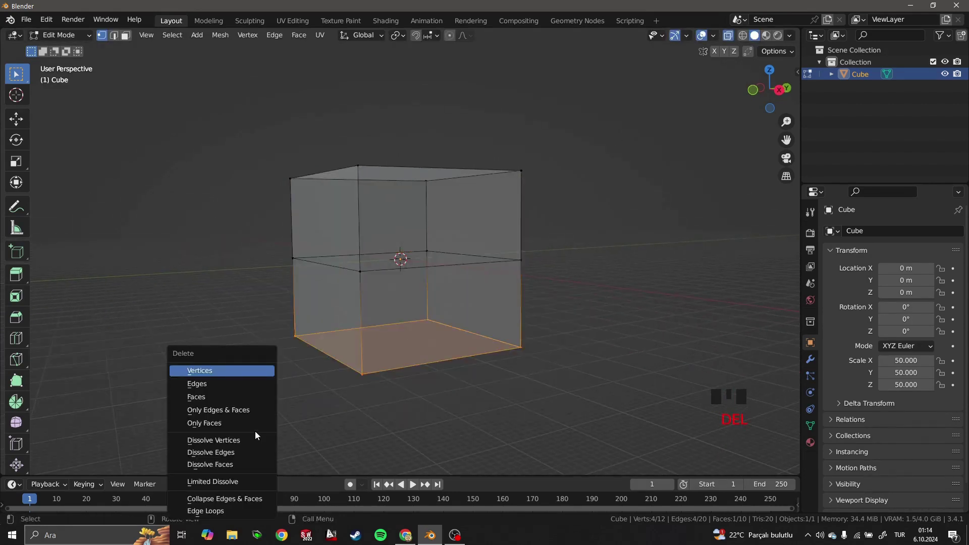
pyautogui.click(233, 372)
pyautogui.click(728, 38)
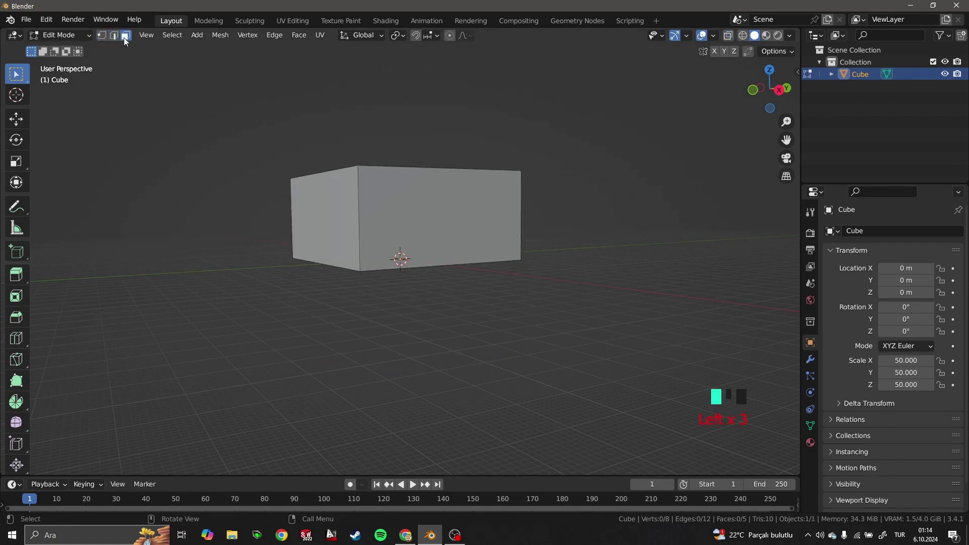
# Step: Bevel the box's top face with Clamp Overlap on until the sides meet in a pyramid apex
pyautogui.moveTo(455, 313); pyautogui.dragTo(426, 212, button='middle')
pyautogui.click(425, 203)
pyautogui.hotkey('ctrl', 'b')
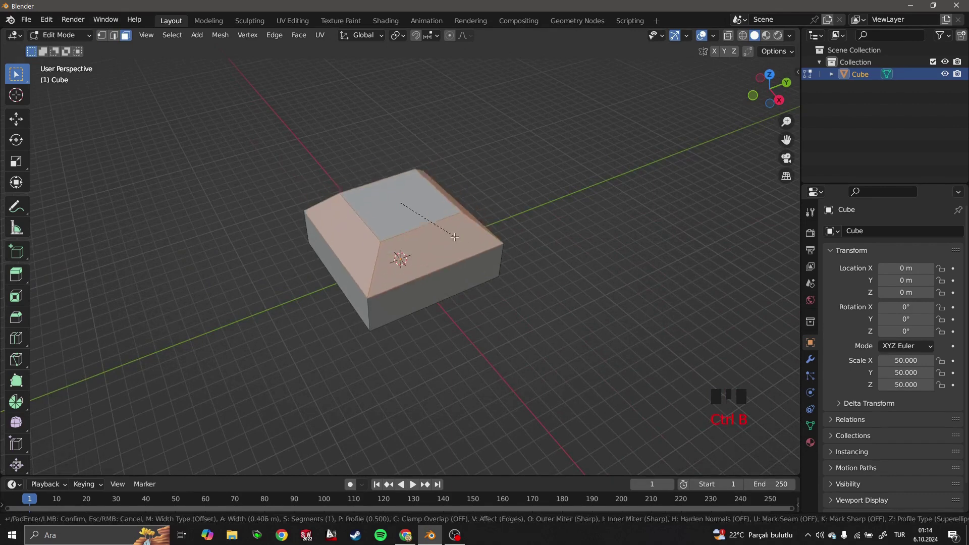
pyautogui.press('c')
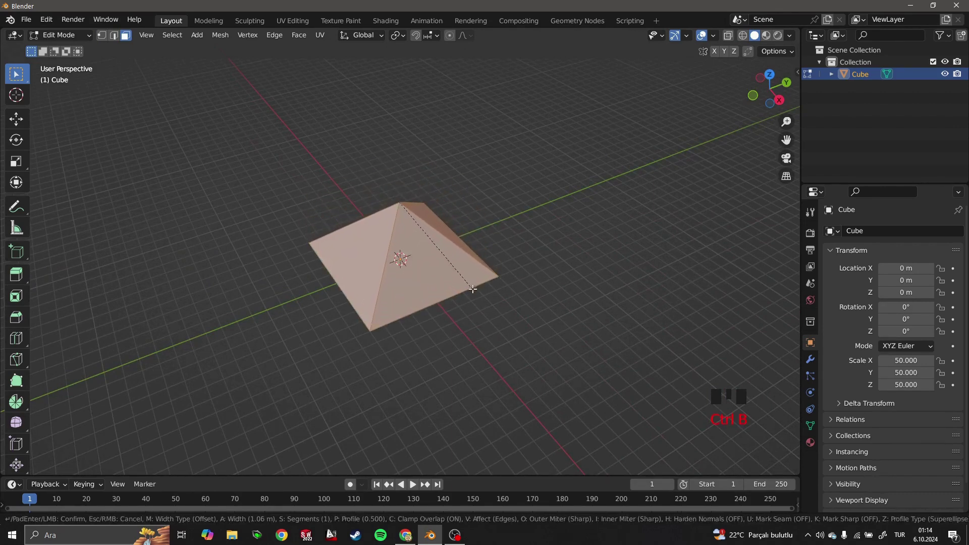
pyautogui.click(473, 289)
pyautogui.moveTo(428, 281); pyautogui.dragTo(443, 250, button='middle')
pyautogui.click(624, 256)
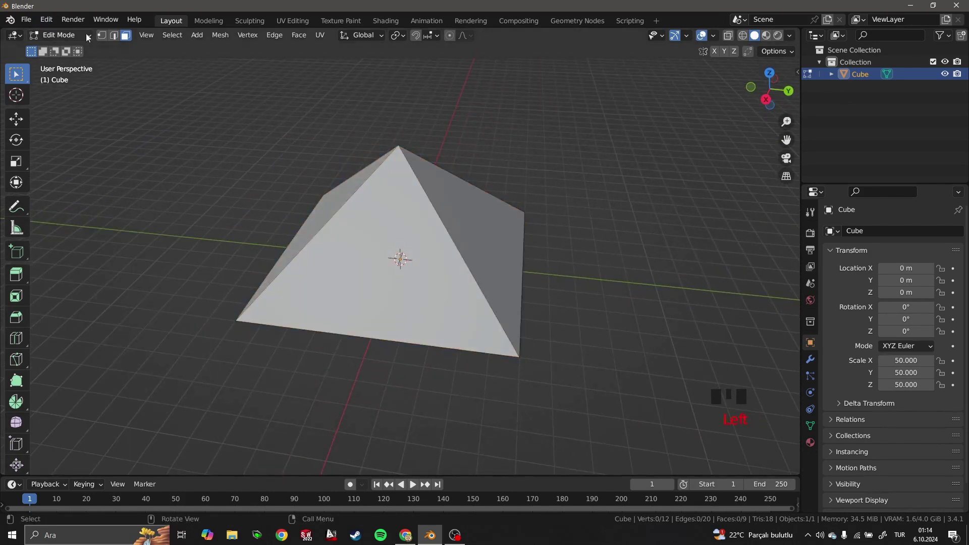
# Step: Add 8 evenly spaced horizontal loop cuts around the pyramid without sliding them
pyautogui.press('2')
pyautogui.hotkey('ctrl', 'r')
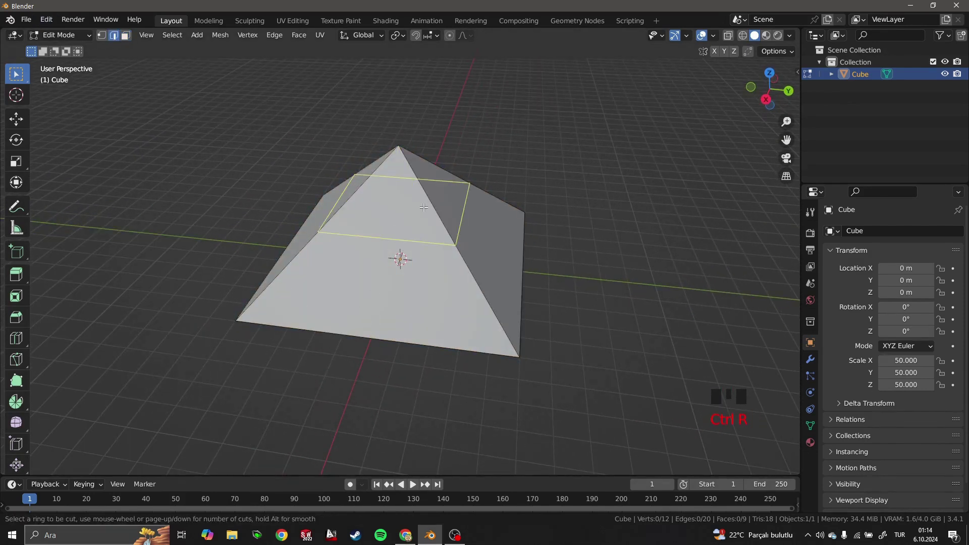
pyautogui.scroll(6, 437, 234)
pyautogui.scroll(1, 437, 234)
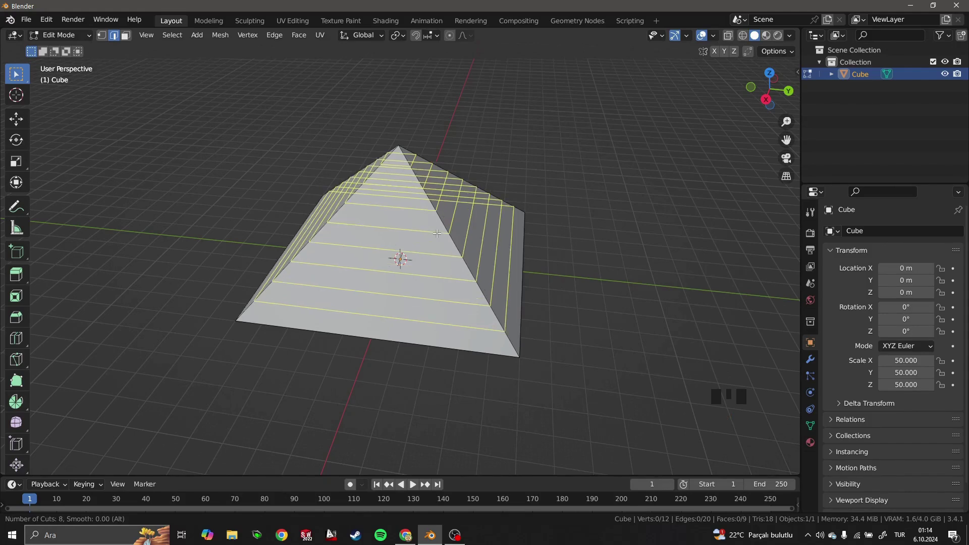
pyautogui.click(440, 231)
pyautogui.rightClick(429, 238)
# Step: Add 5 evenly spaced loop cuts running from base to apex on the pyramid side facing the X axis
pyautogui.moveTo(429, 238); pyautogui.dragTo(647, 217, button='middle')
pyautogui.click(647, 217)
pyautogui.hotkey('ctrl', 'r')
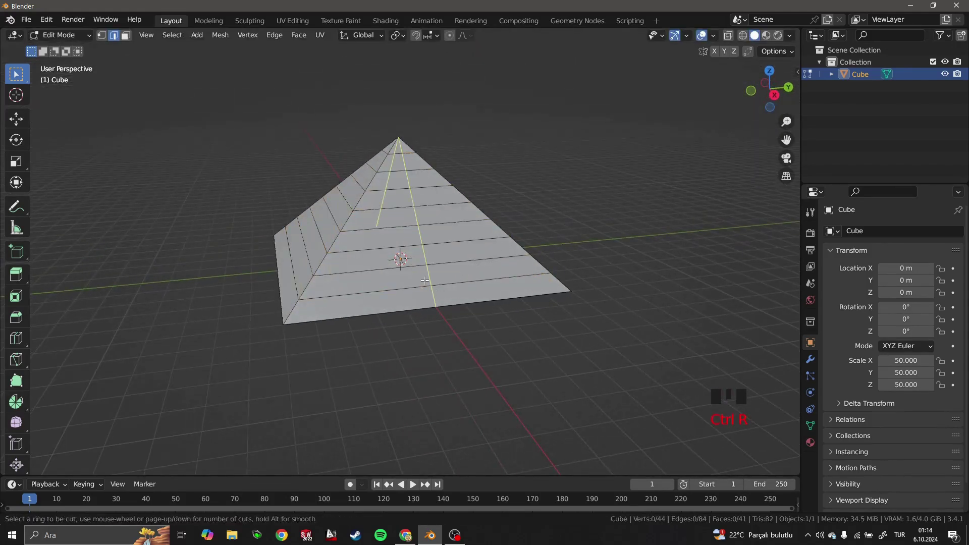
pyautogui.scroll(4, 422, 275)
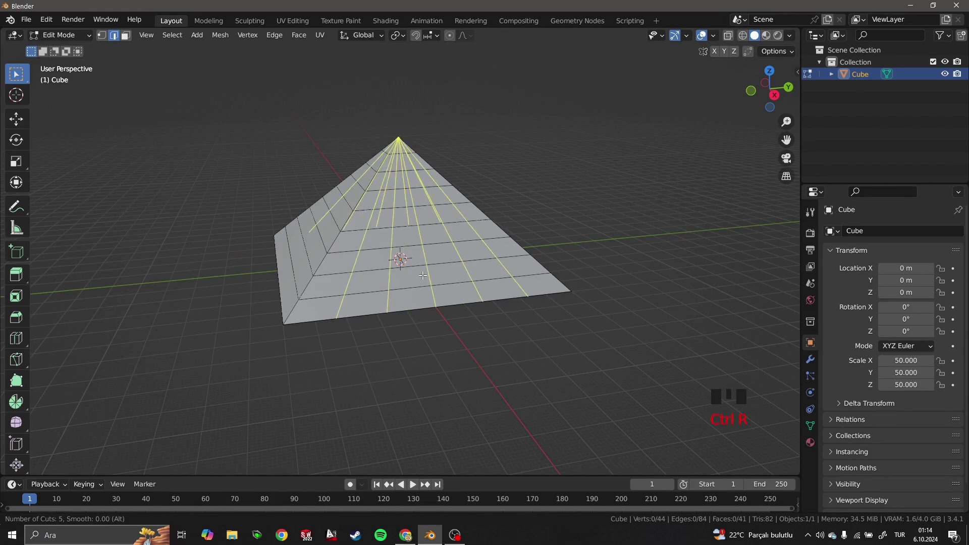
pyautogui.click(423, 275)
pyautogui.rightClick(422, 275)
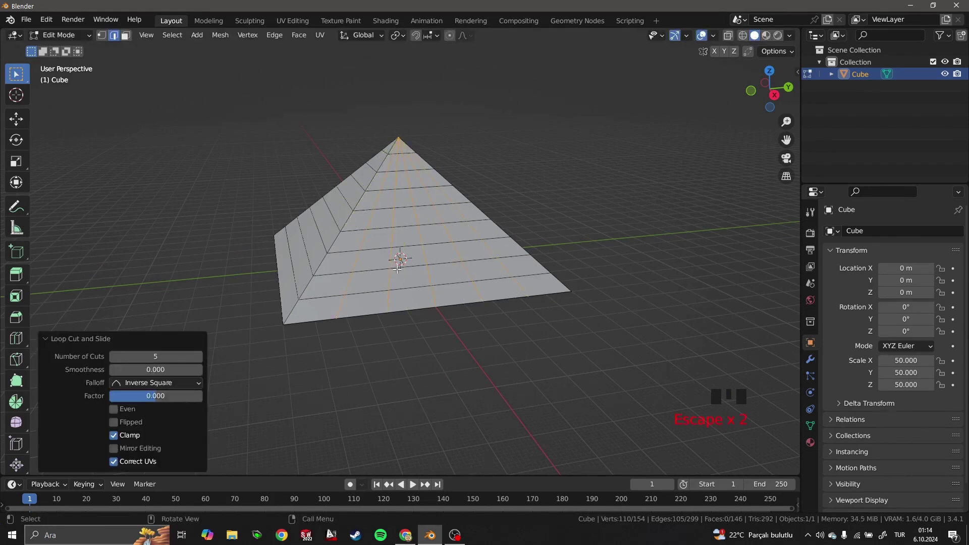
# Step: Add 5 evenly spaced base-to-apex loop cuts on the adjacent pyramid side that is still undivided
pyautogui.moveTo(423, 275); pyautogui.dragTo(653, 255, button='middle')
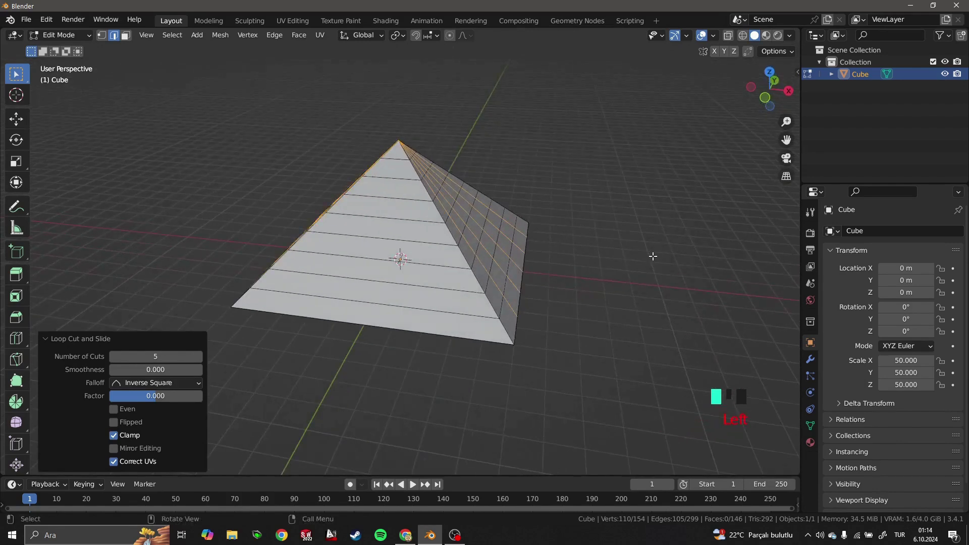
pyautogui.click(653, 255)
pyautogui.hotkey('ctrl', 'r')
pyautogui.scroll(1, 404, 269)
pyautogui.scroll(3, 405, 269)
pyautogui.click(406, 270)
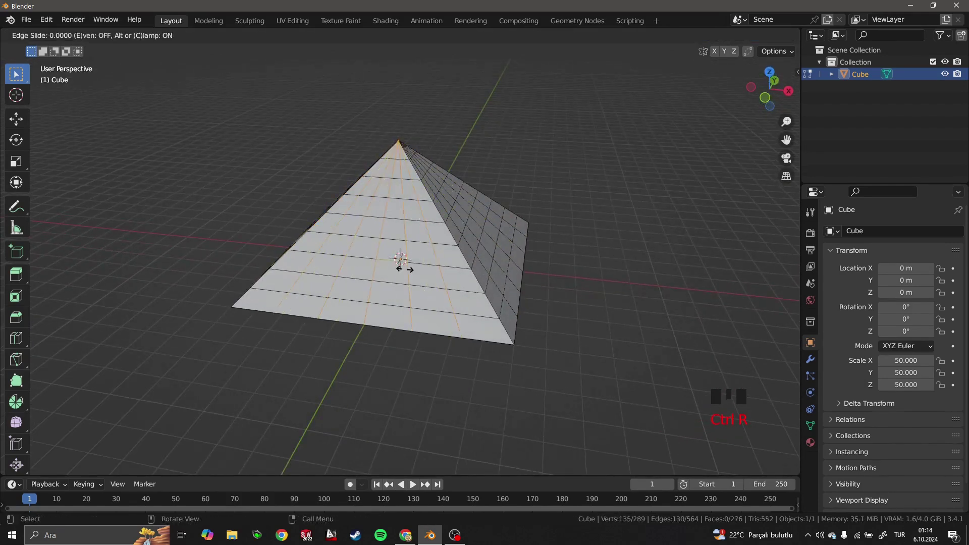
pyautogui.rightClick(407, 270)
# Step: Return to Object Mode and duplicate the pyramid in place
pyautogui.moveTo(407, 270); pyautogui.dragTo(354, 270, button='middle')
pyautogui.click(52, 35)
pyautogui.click(58, 45)
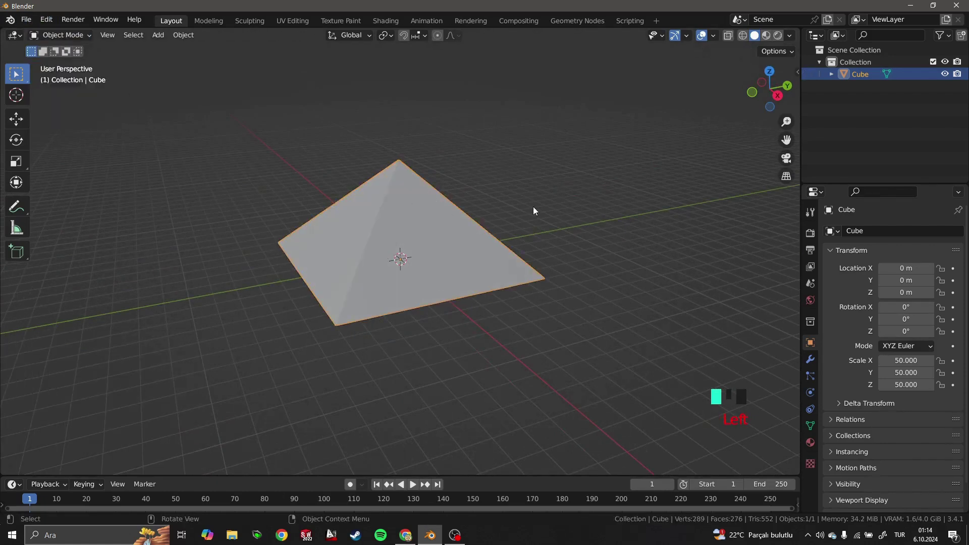
pyautogui.hotkey('shift', 'd')
pyautogui.rightClick(619, 177)
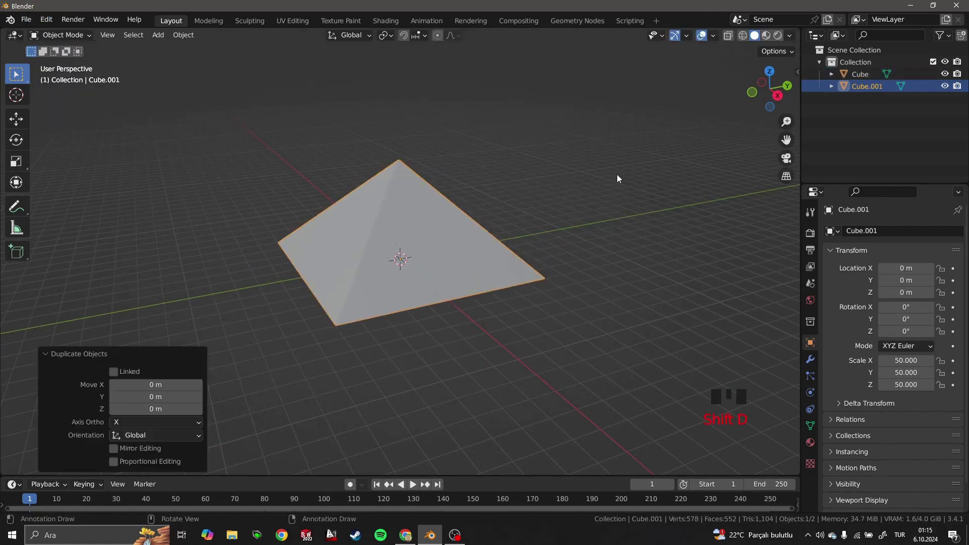
# Step: Rename the original pyramid FACADE and its duplicate GLASS
pyautogui.click(863, 74)
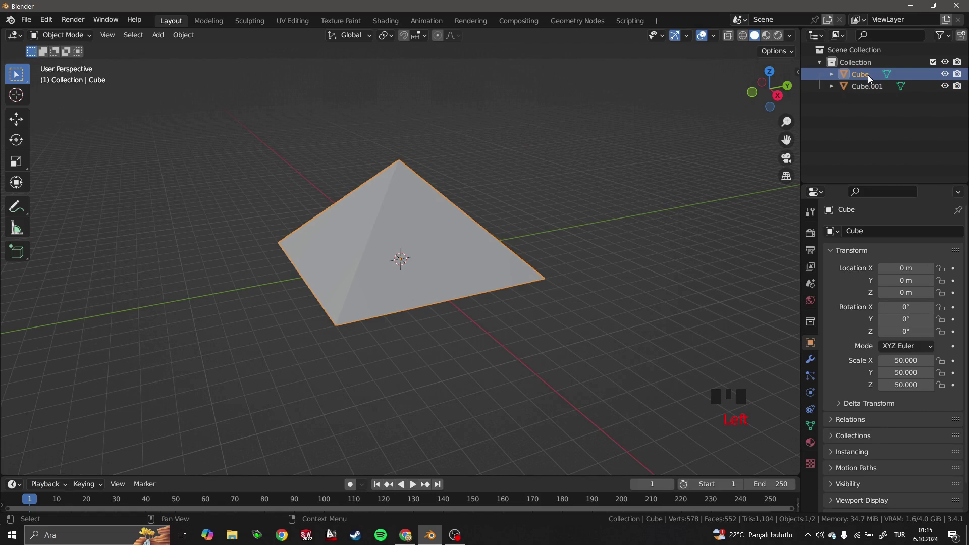
pyautogui.doubleClick(869, 76)
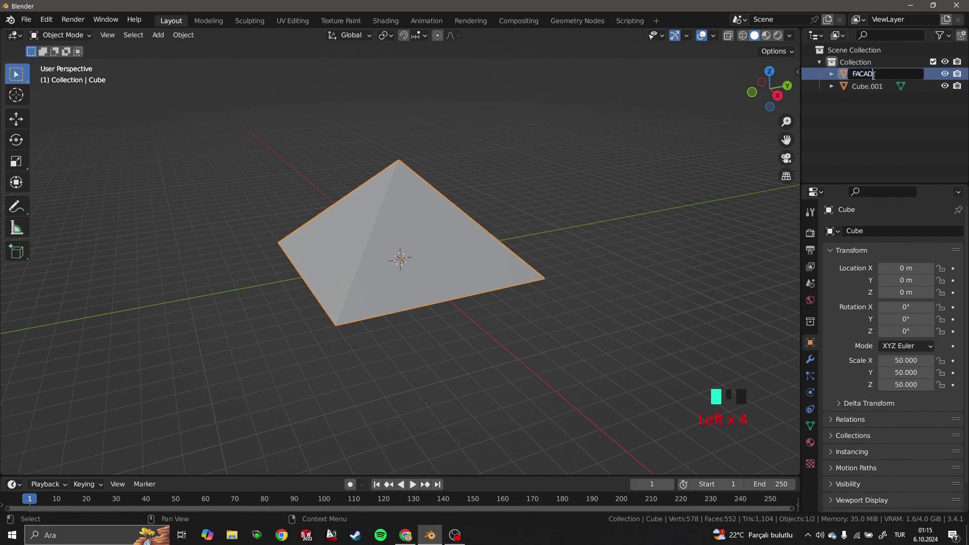
pyautogui.press('Return')
pyautogui.doubleClick(872, 74)
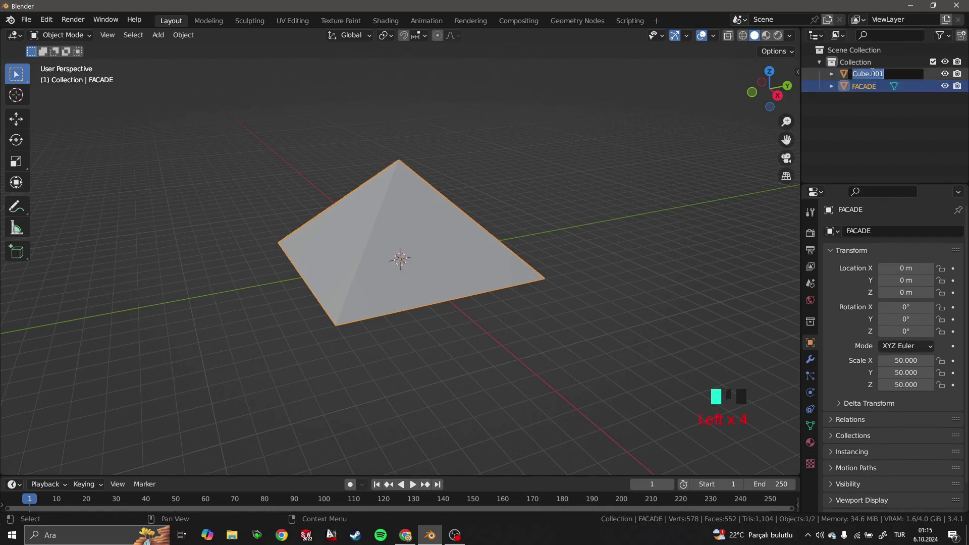
pyautogui.write('GLASS')
pyautogui.press('Return')
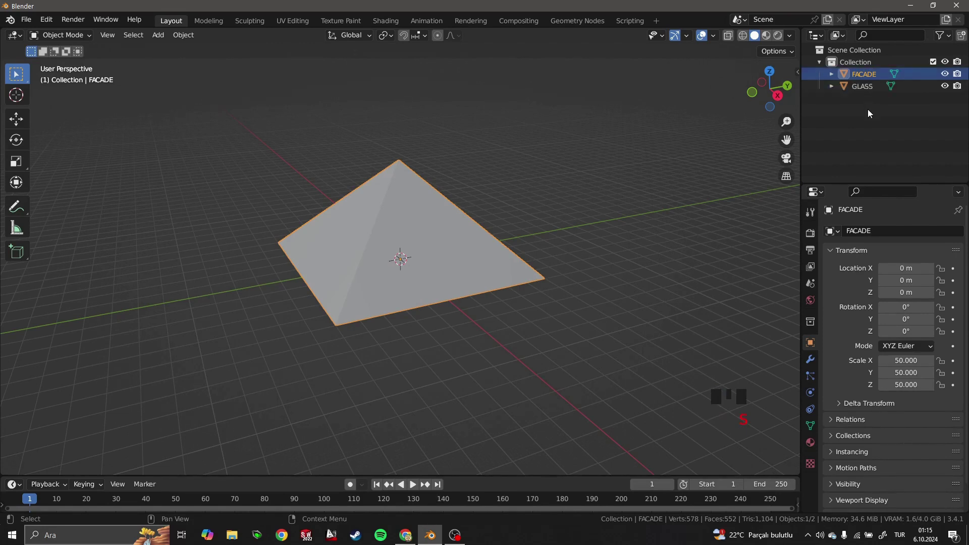
# Step: Hide the GLASS object and add a Wireframe modifier to FACADE
pyautogui.click(928, 87)
pyautogui.click(944, 86)
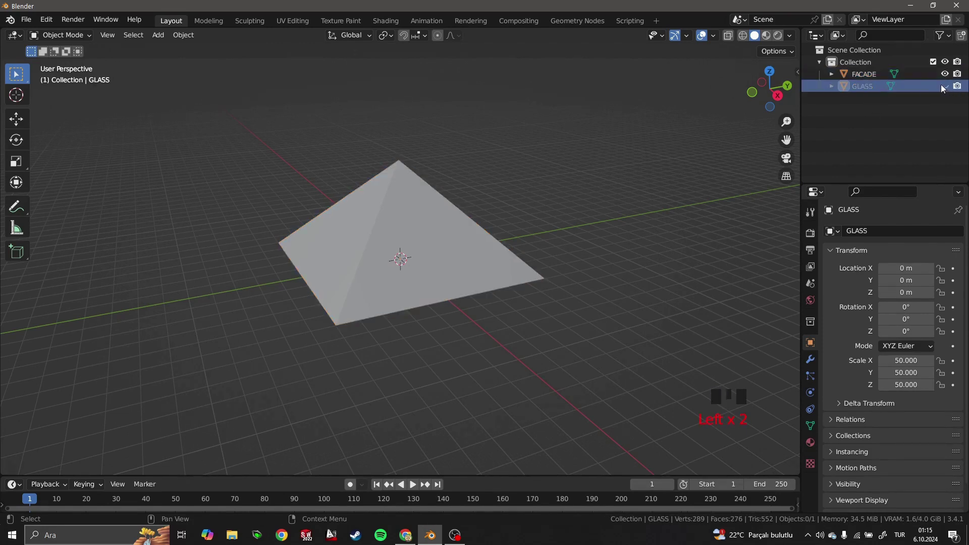
pyautogui.click(446, 218)
pyautogui.click(810, 359)
pyautogui.click(847, 231)
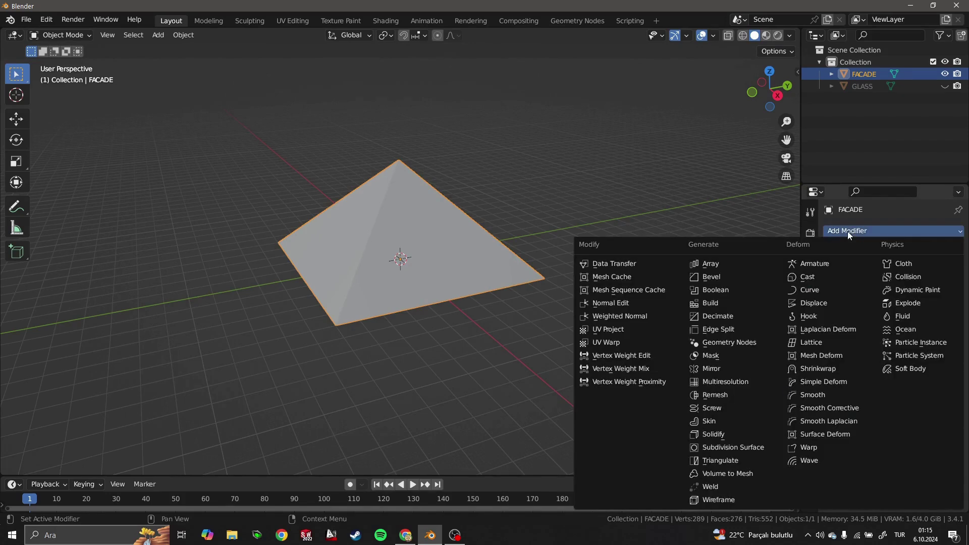
pyautogui.click(713, 500)
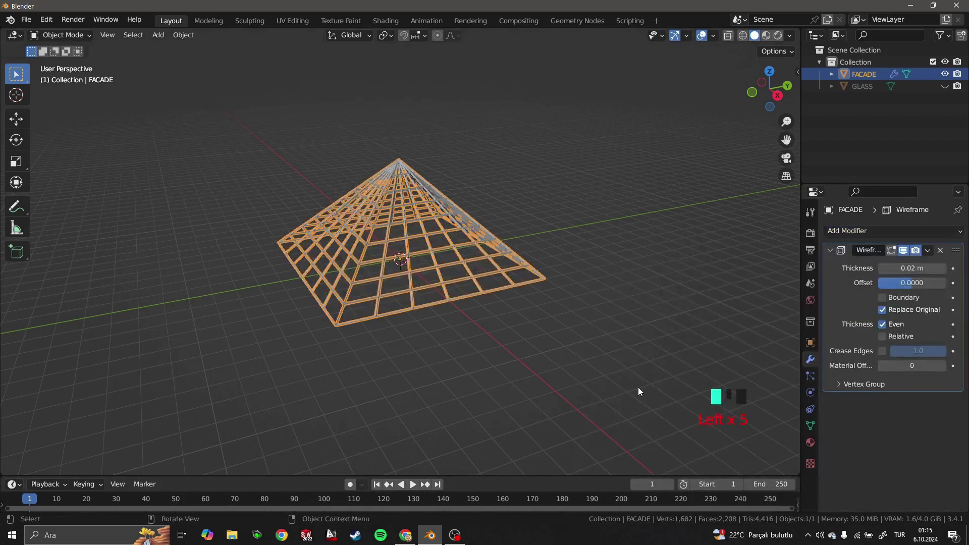
# Step: In the Wireframe modifier, enable Boundary, disable Even thickness and set the thickness to 0.033 m
pyautogui.click(882, 298)
pyautogui.click(882, 324)
pyautogui.moveTo(911, 268); pyautogui.dragTo(923, 268)
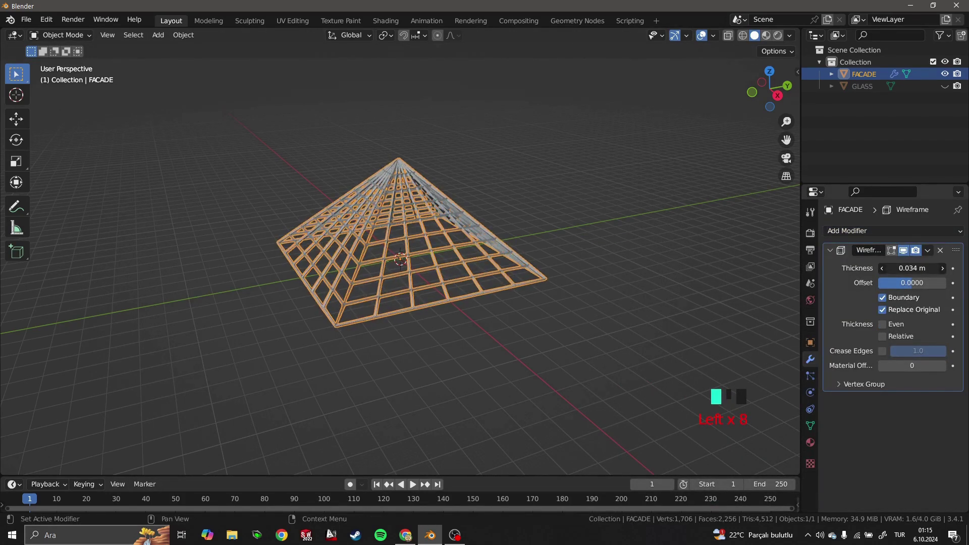
pyautogui.click(599, 270)
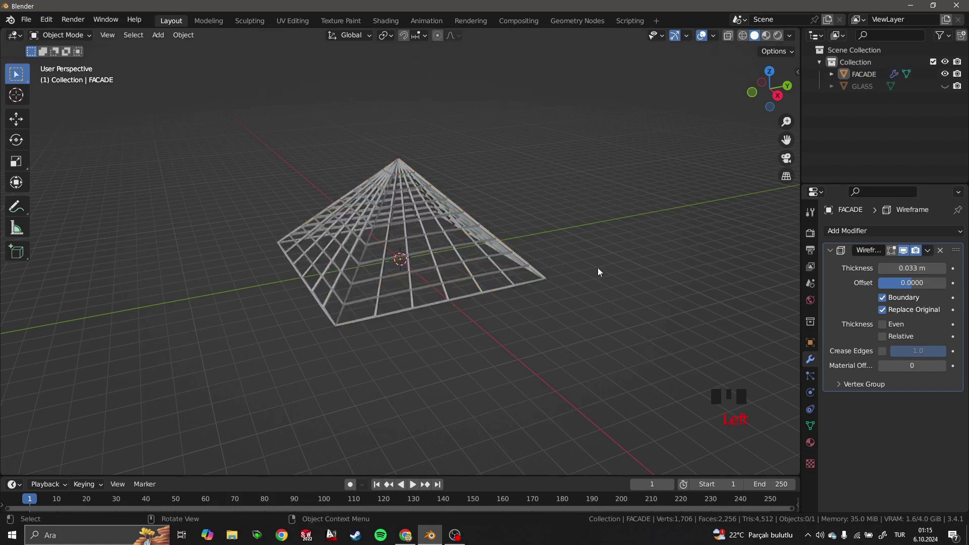
# Step: Show the GLASS object again and fine-tune the FACADE wireframe thickness against it
pyautogui.moveTo(599, 270); pyautogui.dragTo(572, 272, button='middle')
pyautogui.click(944, 86)
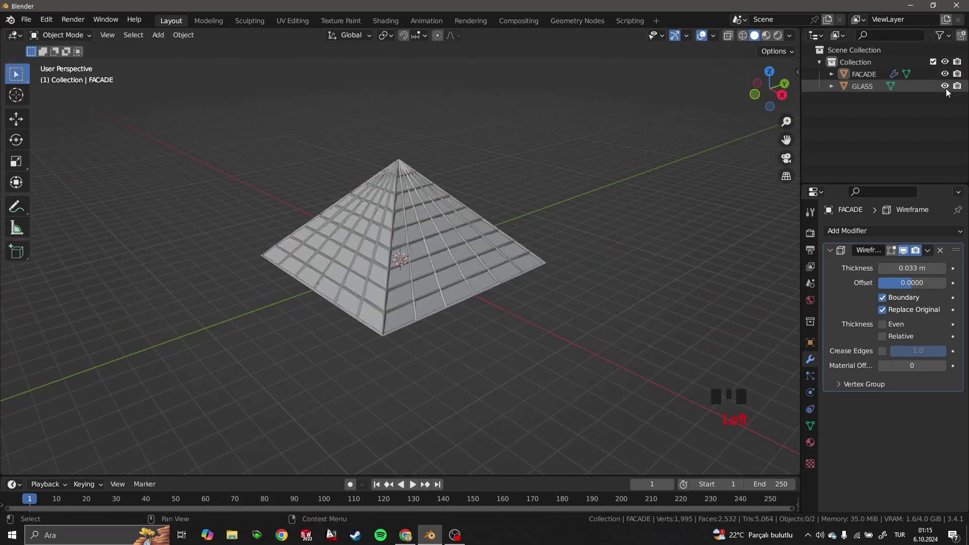
pyautogui.scroll(3, 361, 275)
pyautogui.moveTo(361, 275); pyautogui.dragTo(444, 262, button='middle')
pyautogui.moveTo(928, 268); pyautogui.dragTo(904, 268)
pyautogui.moveTo(656, 320); pyautogui.dragTo(515, 390, button='middle')
# Step: Add a second material slot to the GLASS object with a new material named GLASS
pyautogui.click(430, 261)
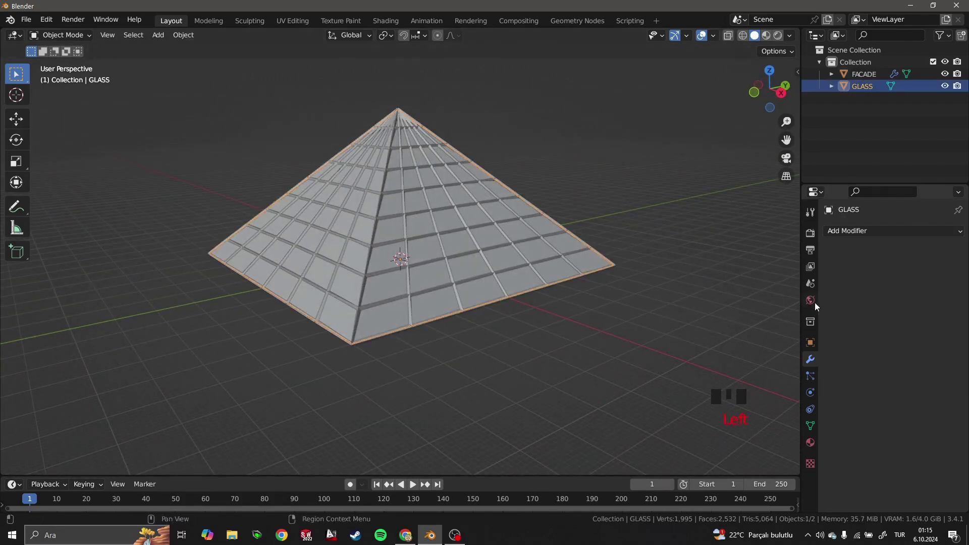
pyautogui.click(811, 444)
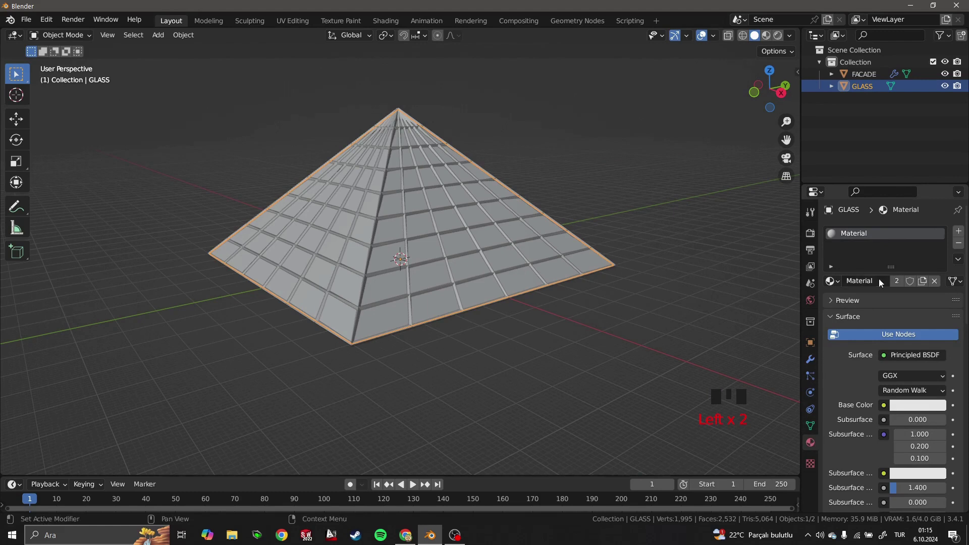
pyautogui.doubleClick(883, 237)
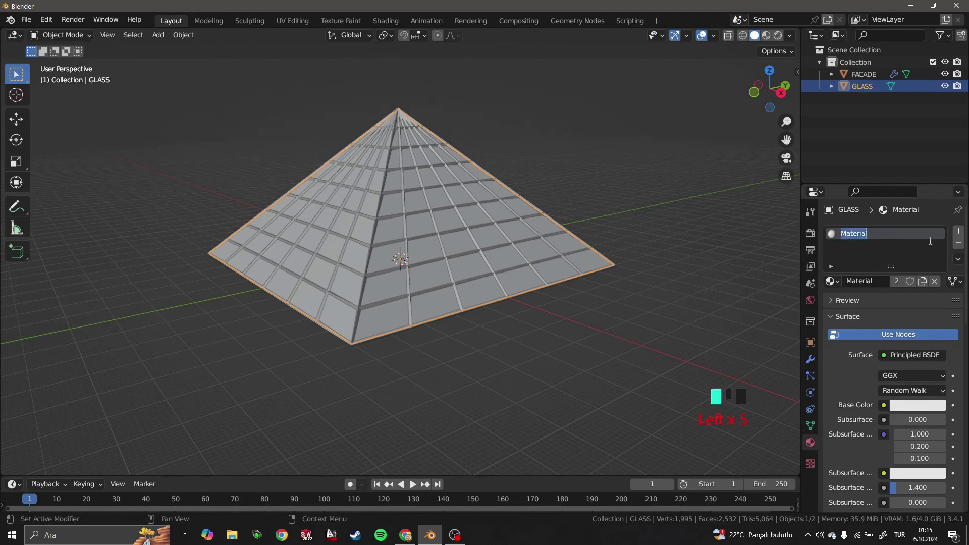
pyautogui.click(958, 232)
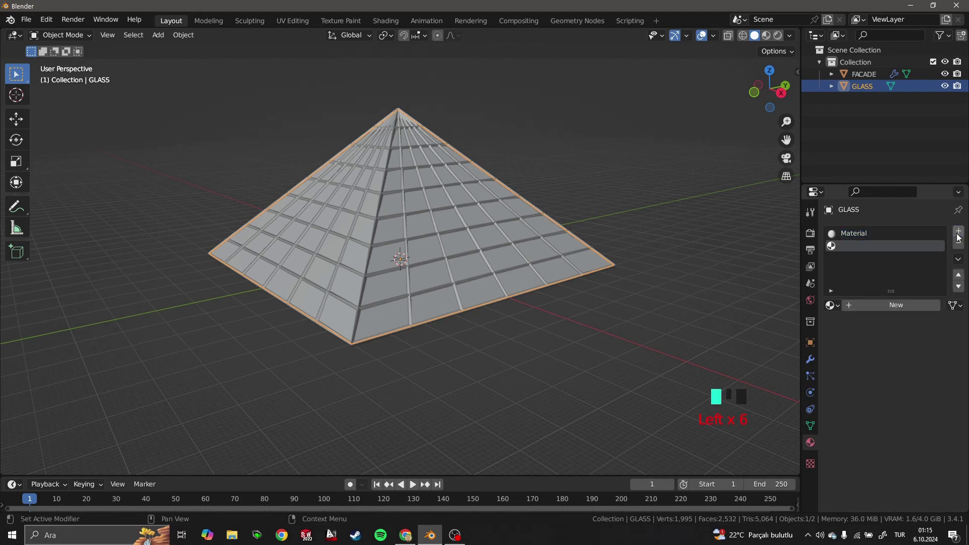
pyautogui.click(889, 306)
pyautogui.doubleClick(870, 247)
pyautogui.write('GL')
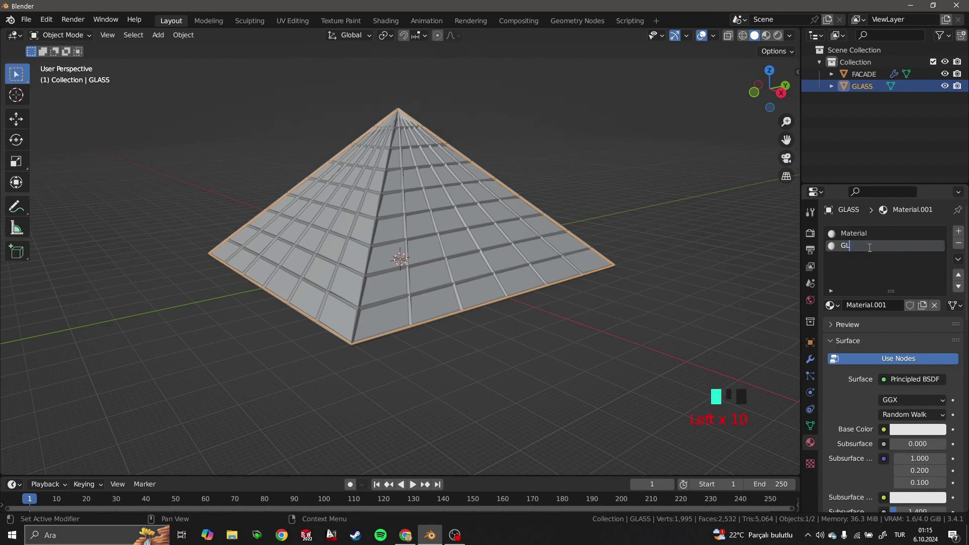
pyautogui.write('ASS')
pyautogui.press('Return')
pyautogui.click(549, 217)
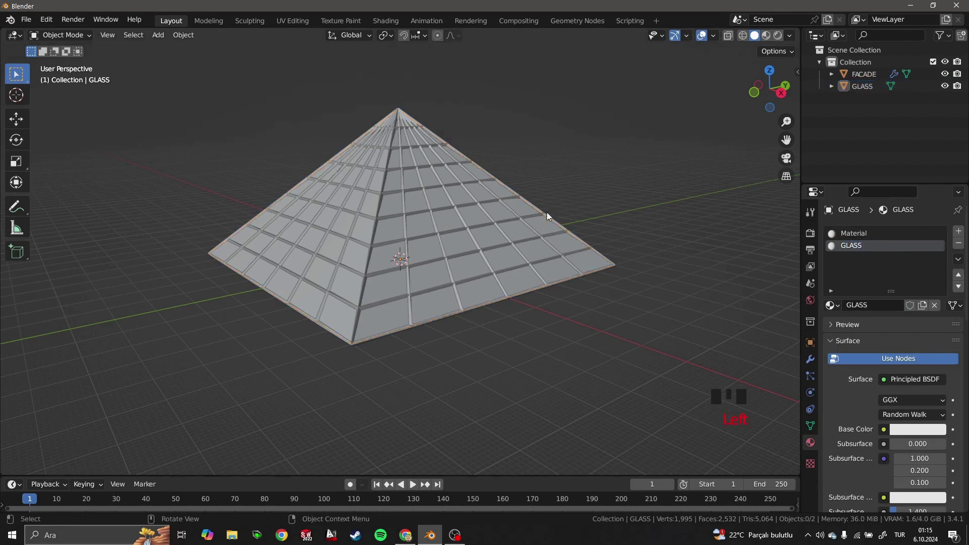
# Step: Remove the original Material slot from the GLASS object
pyautogui.click(457, 243)
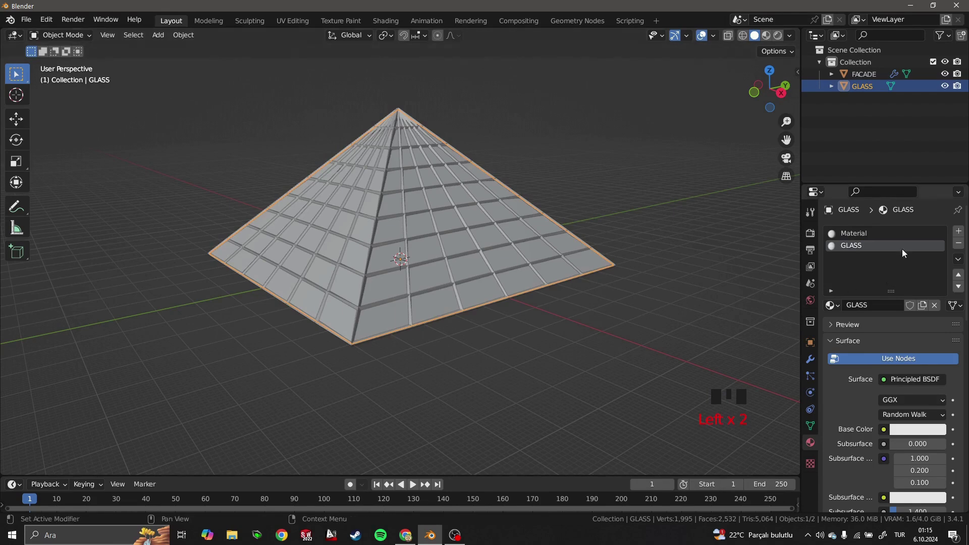
pyautogui.click(868, 233)
pyautogui.click(958, 243)
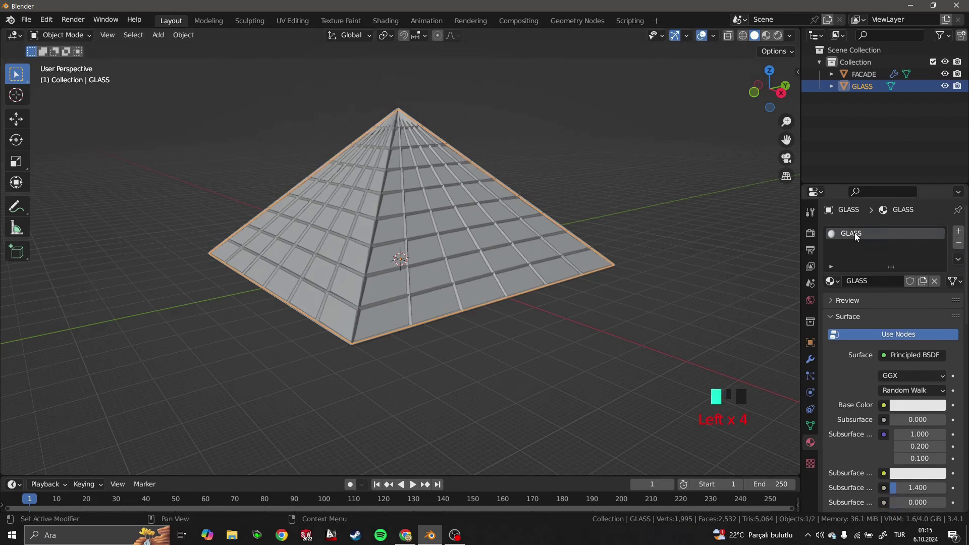
# Step: Set the GLASS material's blend mode to Alpha Blend and enable Screen Space Refraction
pyautogui.scroll(-20, 897, 418)
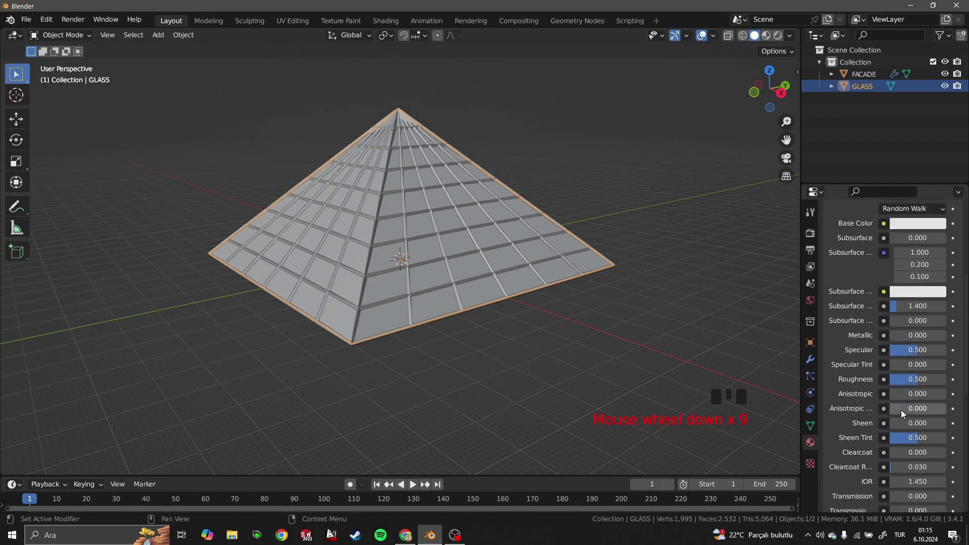
pyautogui.click(914, 364)
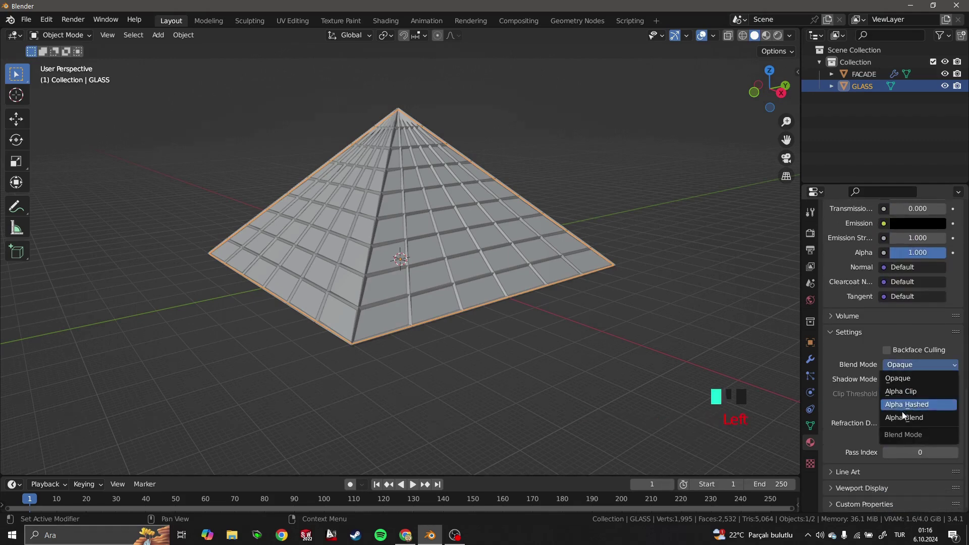
pyautogui.click(908, 407)
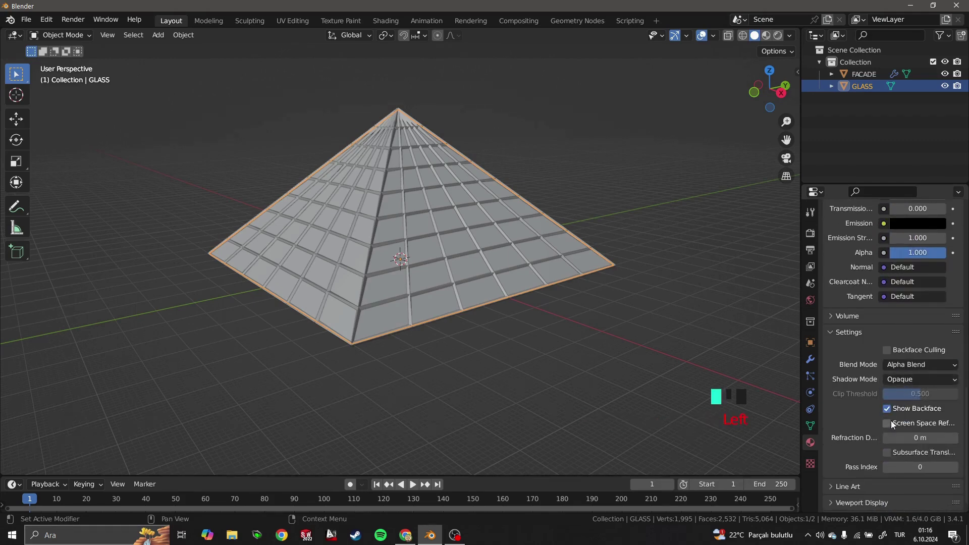
pyautogui.click(887, 423)
# Step: Enable Screen Space Reflections with Refraction in the Eevee render settings
pyautogui.click(810, 234)
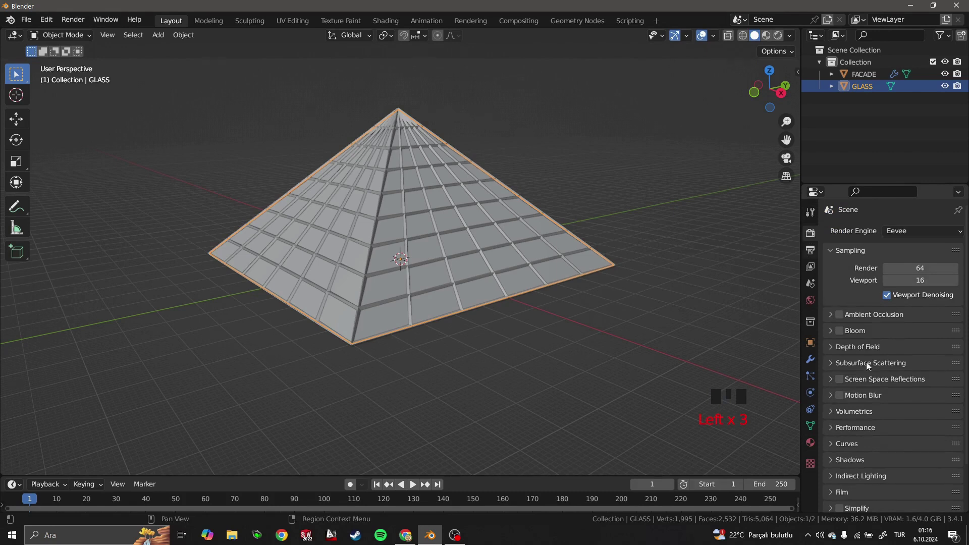
pyautogui.click(839, 379)
pyautogui.click(868, 379)
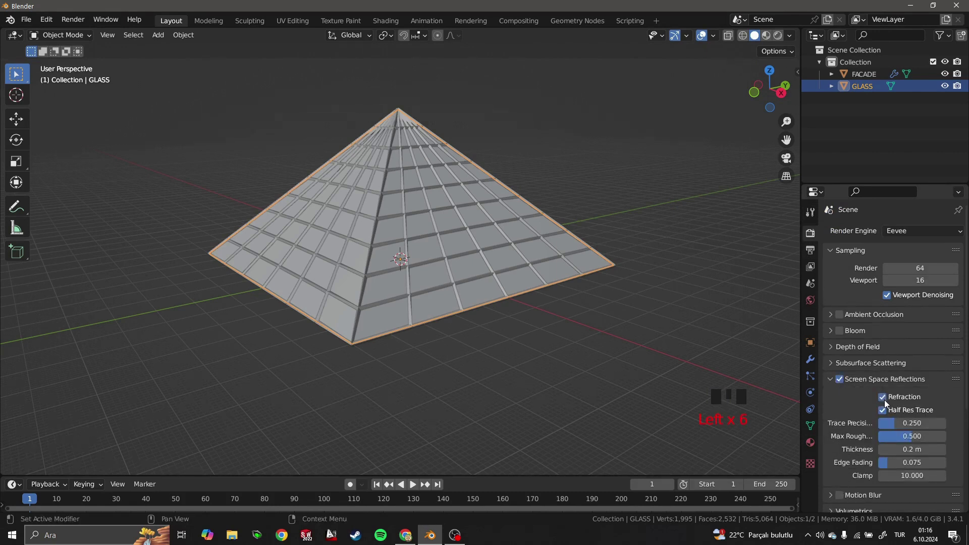
pyautogui.click(650, 298)
pyautogui.click(415, 225)
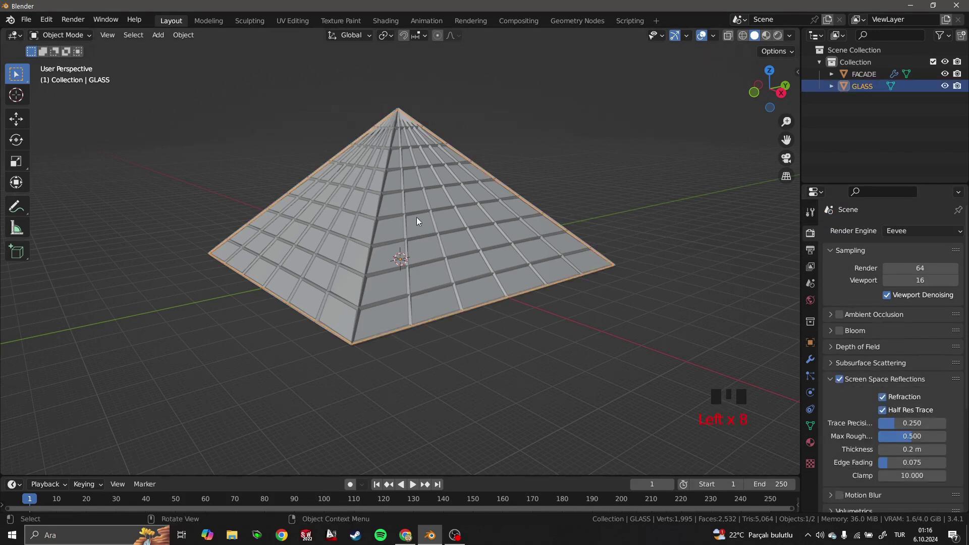
# Step: In the Shading workspace's maximized node editor, set the GLASS Principled BSDF's Transmission to 1 and Roughness to about 0.122
pyautogui.click(391, 23)
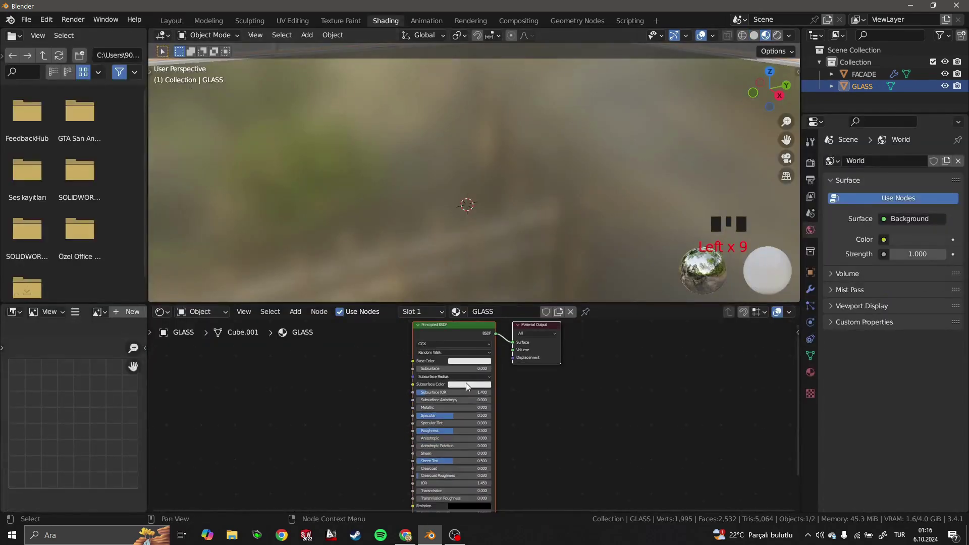
pyautogui.hotkey('ctrl', 'space')
pyautogui.scroll(1, 408, 386)
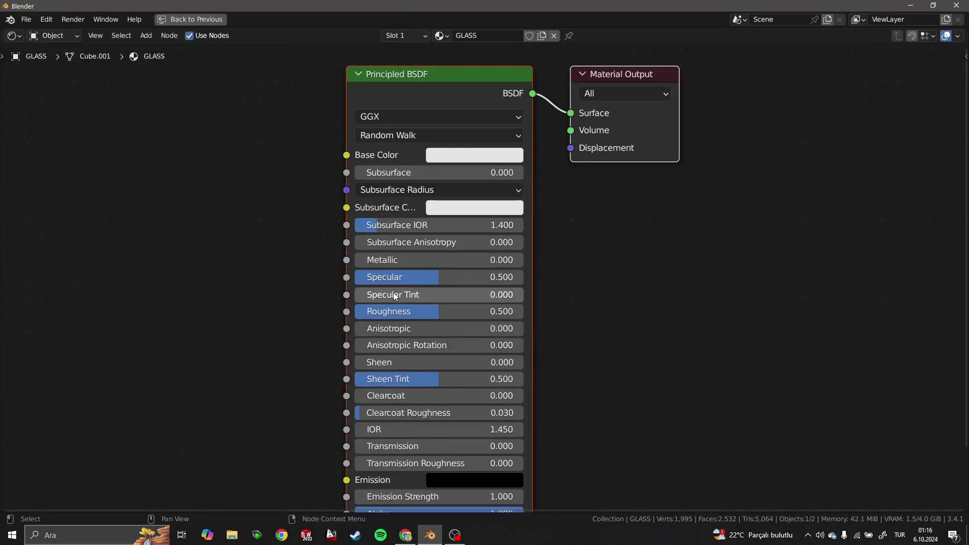
pyautogui.moveTo(409, 389); pyautogui.dragTo(426, 194, button='middle')
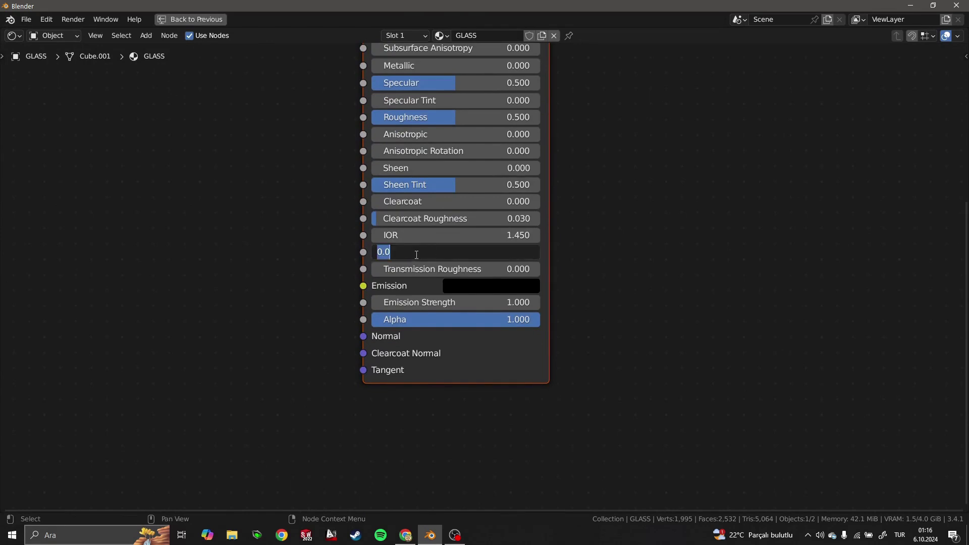
pyautogui.click(426, 252)
pyautogui.write('1')
pyautogui.press('Return')
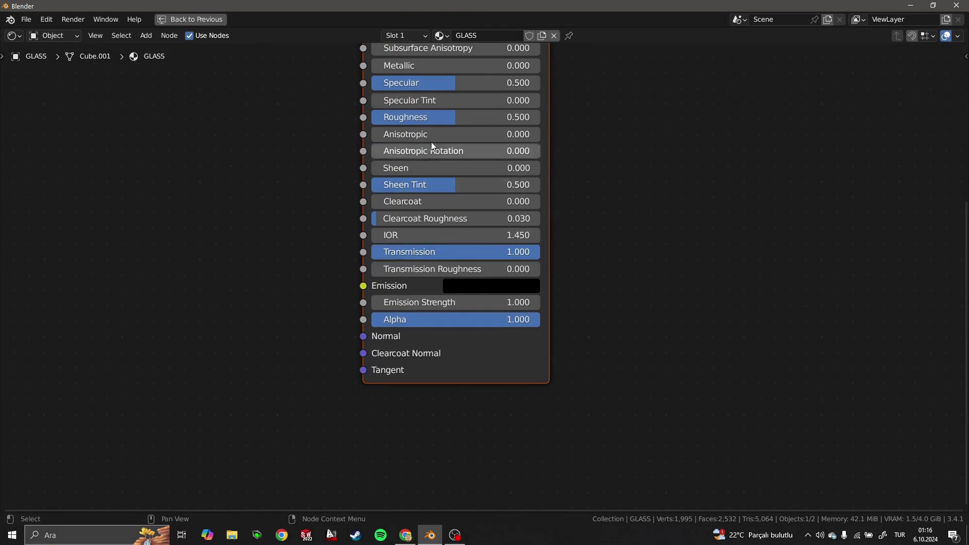
pyautogui.moveTo(441, 118); pyautogui.dragTo(379, 117)
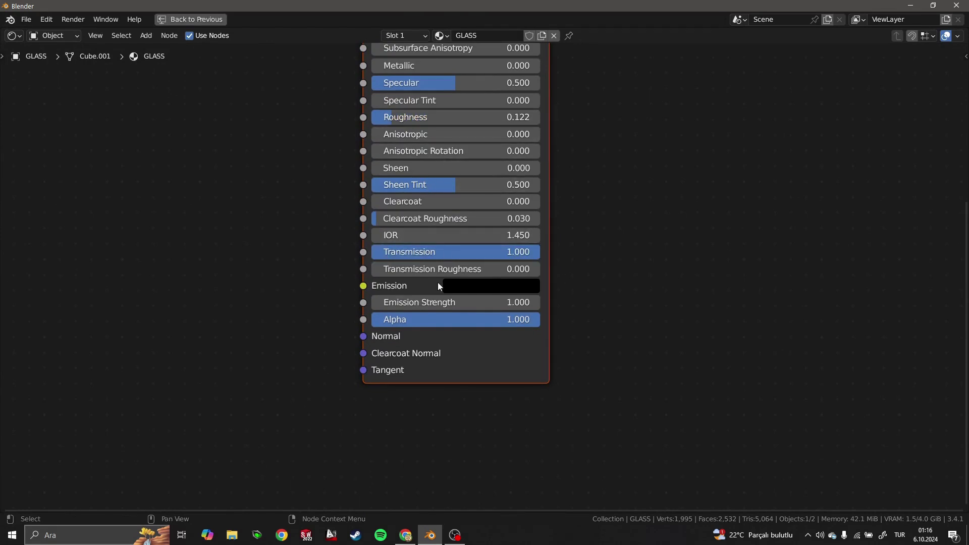
# Step: Add a Transparent BSDF node above the Principled BSDF node
pyautogui.moveTo(436, 326); pyautogui.dragTo(414, 443, button='middle')
pyautogui.scroll(-1, 450, 195)
pyautogui.moveTo(450, 195); pyautogui.dragTo(476, 315, button='middle')
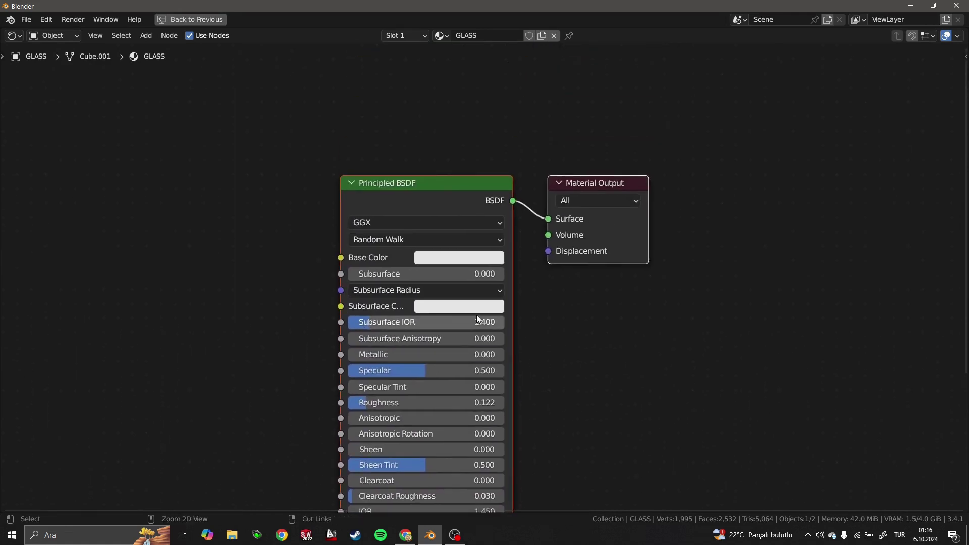
pyautogui.hotkey('shift', 'a')
pyautogui.click(459, 304)
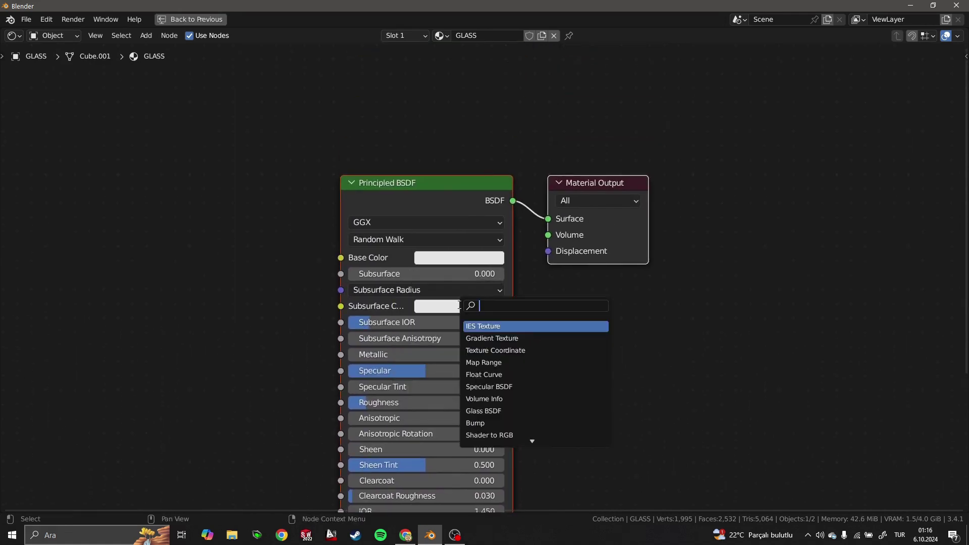
pyautogui.write('TRANS')
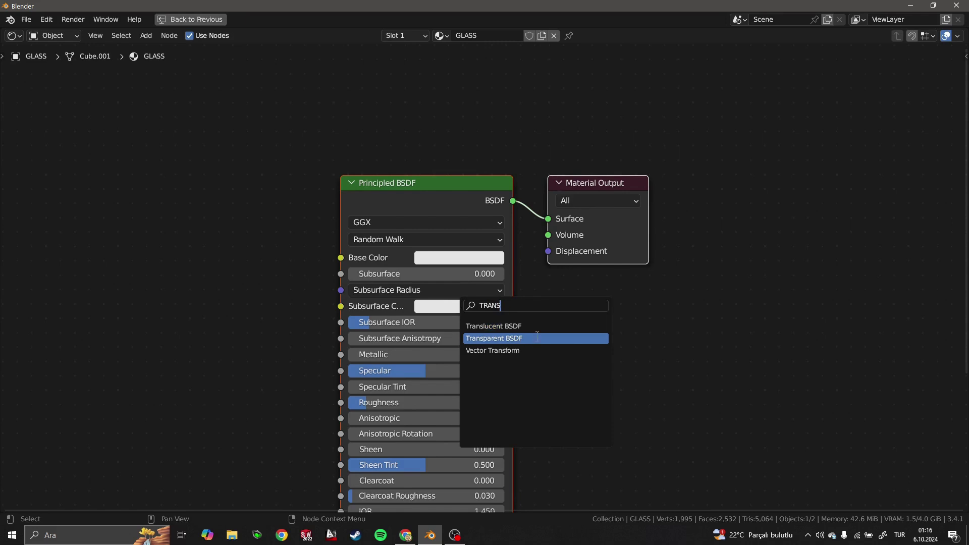
pyautogui.click(494, 338)
pyautogui.click(531, 197)
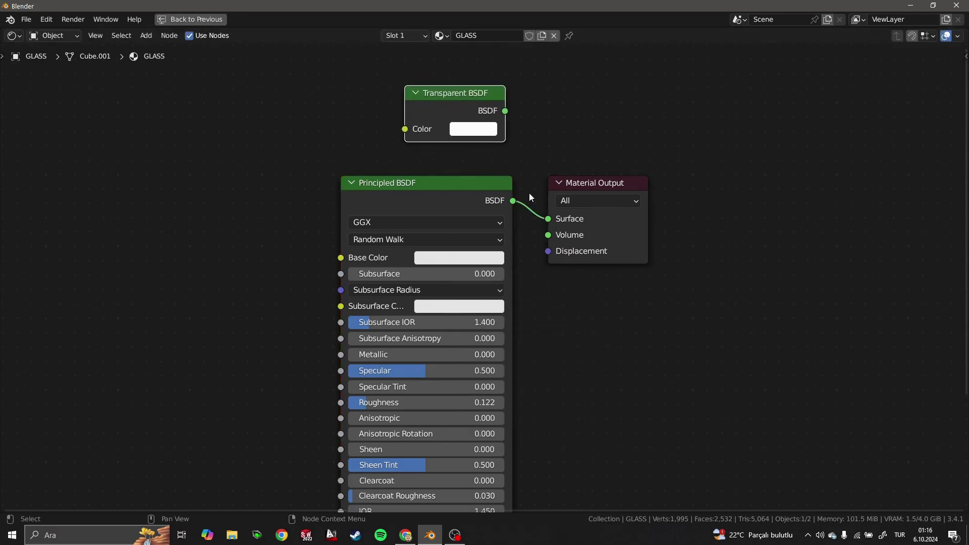
# Step: Add a Mix Shader node beside the Transparent BSDF node
pyautogui.hotkey('shift', 'a')
pyautogui.click(560, 226)
pyautogui.write('MIX')
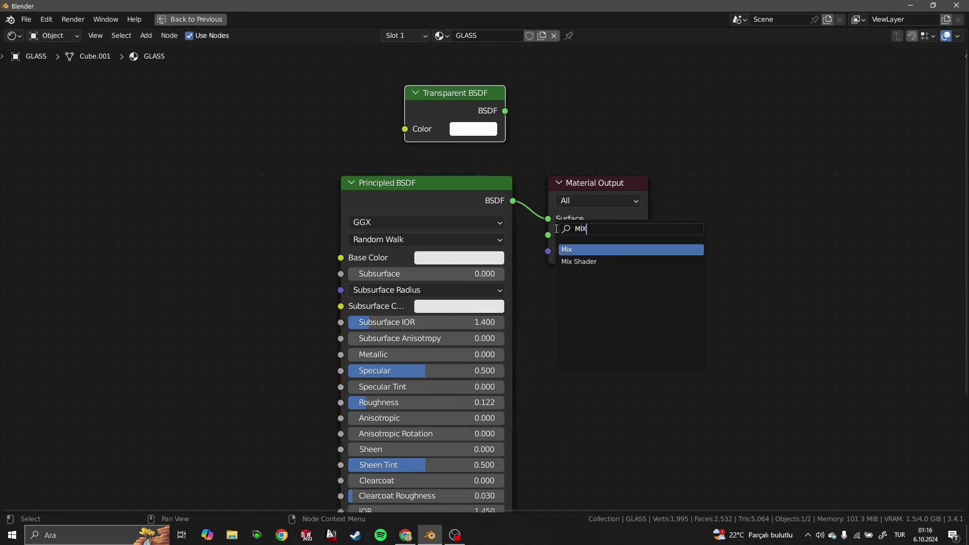
pyautogui.write(' SH')
pyautogui.click(576, 249)
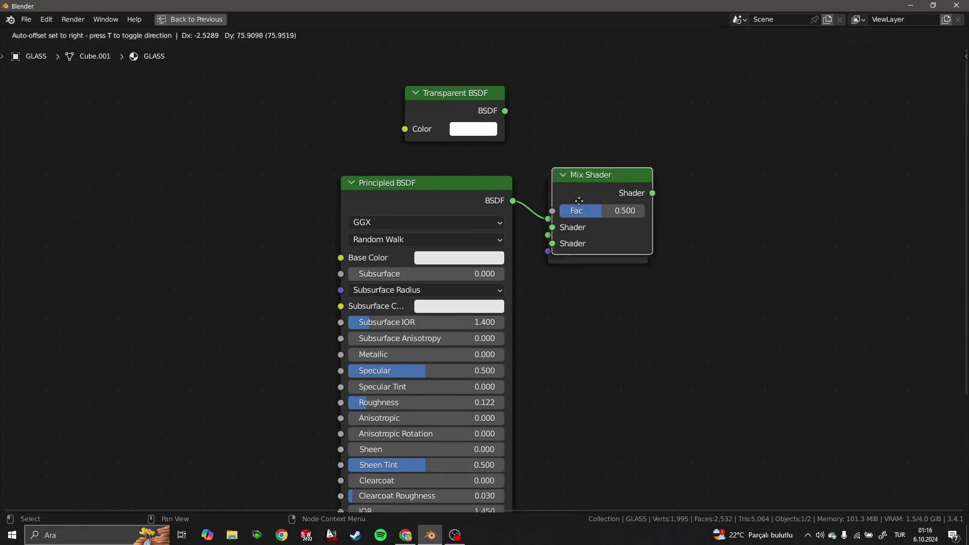
pyautogui.click(575, 180)
# Step: Insert the Mix Shader between Principled BSDF and Material Output, with Transparent BSDF feeding its first Shader input and Principled BSDF the second
pyautogui.moveTo(571, 191); pyautogui.dragTo(785, 174)
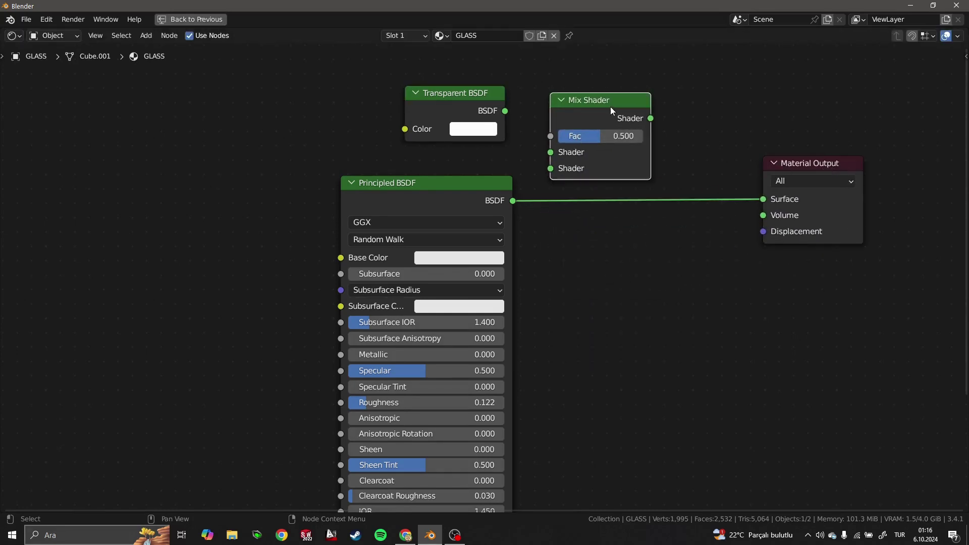
pyautogui.moveTo(596, 100); pyautogui.dragTo(616, 160)
pyautogui.moveTo(505, 110); pyautogui.dragTo(570, 213)
# Step: Add a Fresnel node above the Transparent BSDF node
pyautogui.scroll(-2, 575, 222)
pyautogui.moveTo(533, 204); pyautogui.dragTo(494, 298, button='middle')
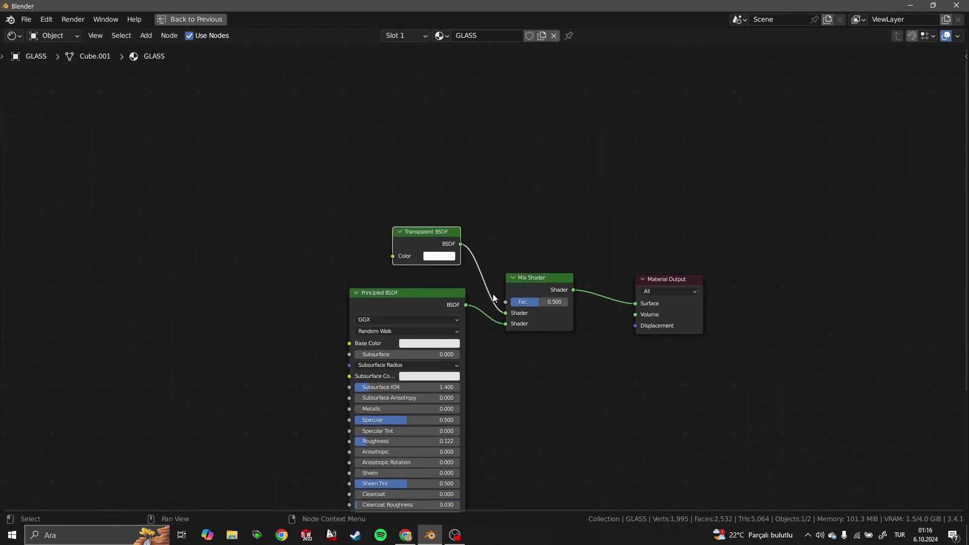
pyautogui.hotkey('shift', 'a')
pyautogui.click(495, 247)
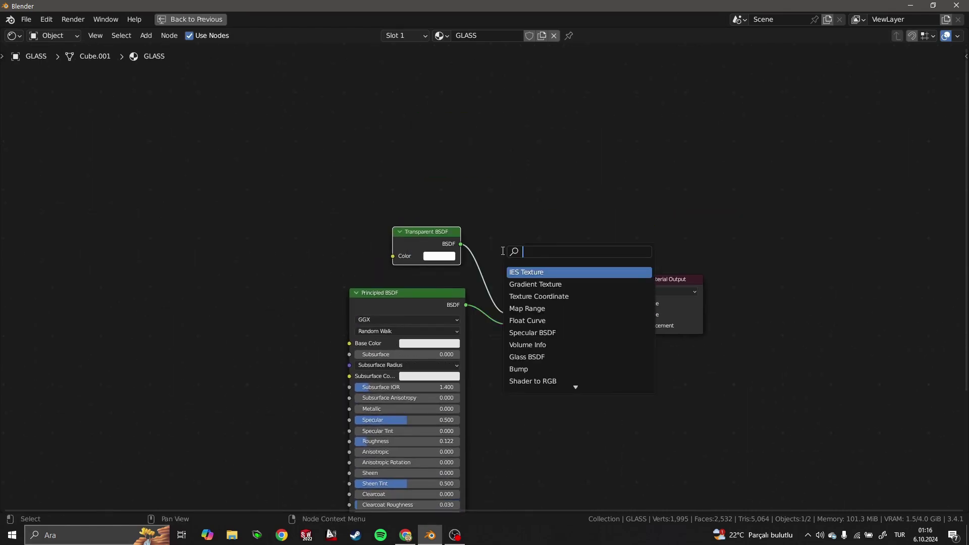
pyautogui.write('FRE')
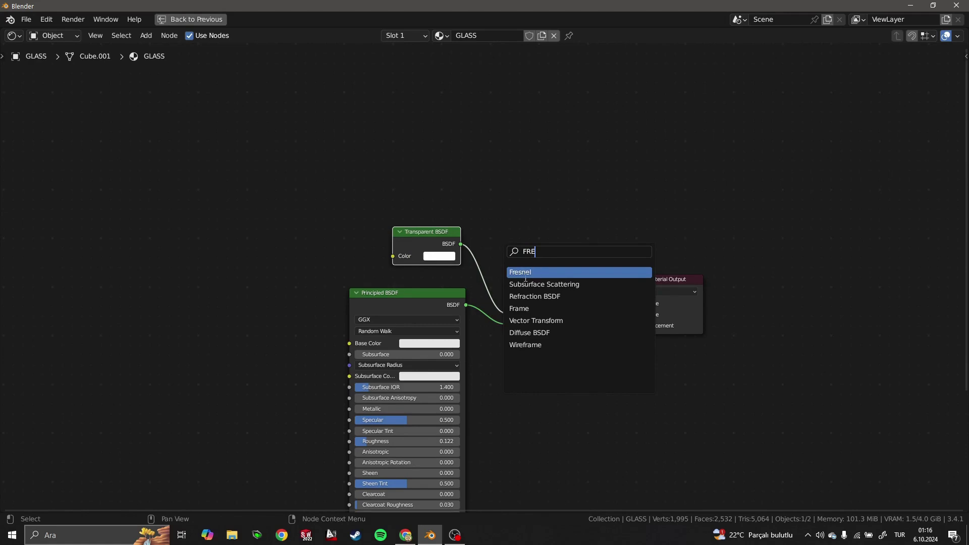
pyautogui.press('Return')
pyautogui.click(468, 222)
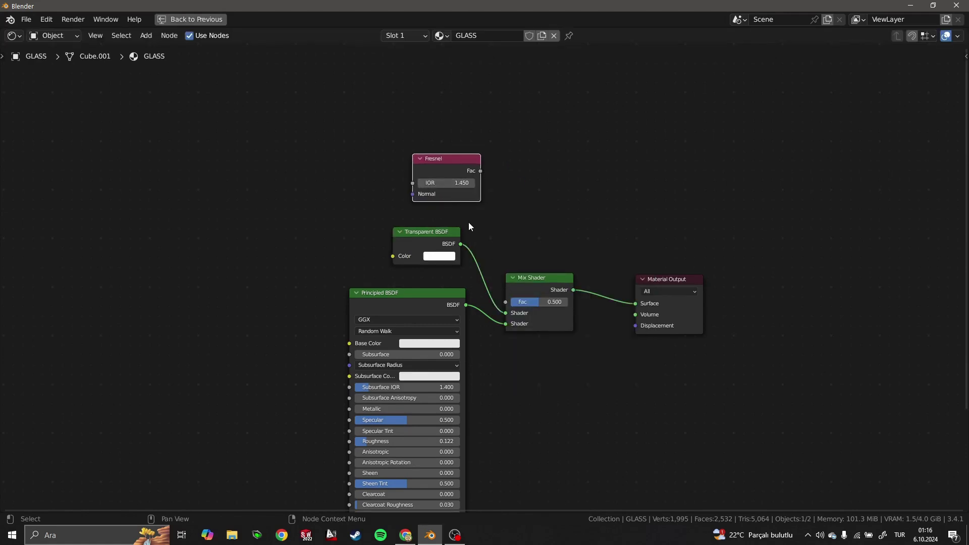
# Step: Add a ColorRamp node beside the Fresnel node and move the Material Output and Mix Shader nodes farther away to make room
pyautogui.hotkey('shift', 'a')
pyautogui.click(468, 222)
pyautogui.write('COLOR')
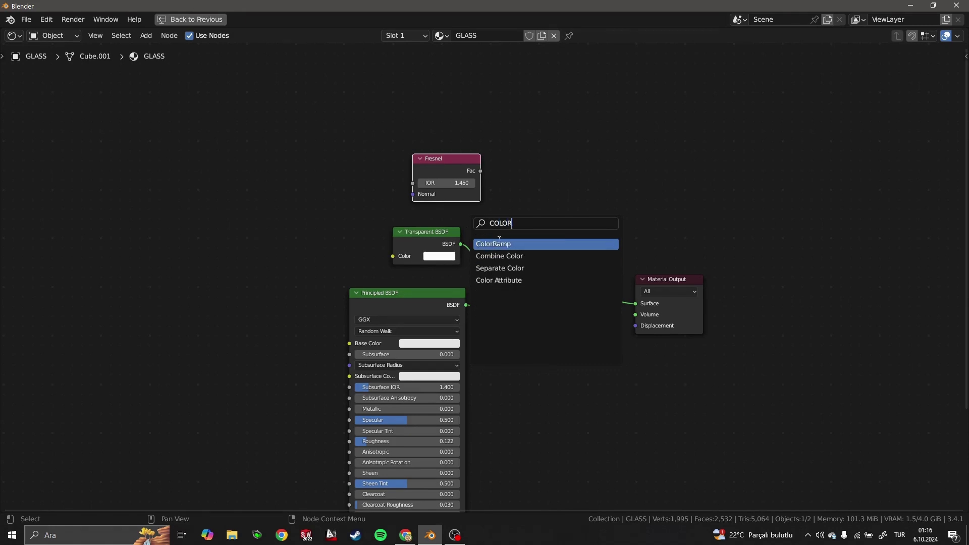
pyautogui.press('Return')
pyautogui.click(535, 175)
pyautogui.moveTo(646, 286); pyautogui.dragTo(765, 271)
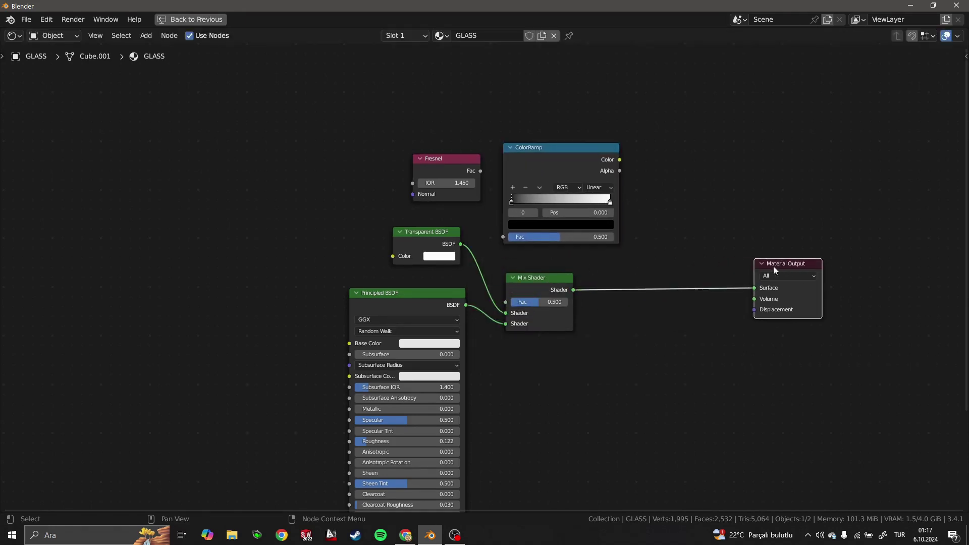
pyautogui.moveTo(553, 279); pyautogui.dragTo(700, 294)
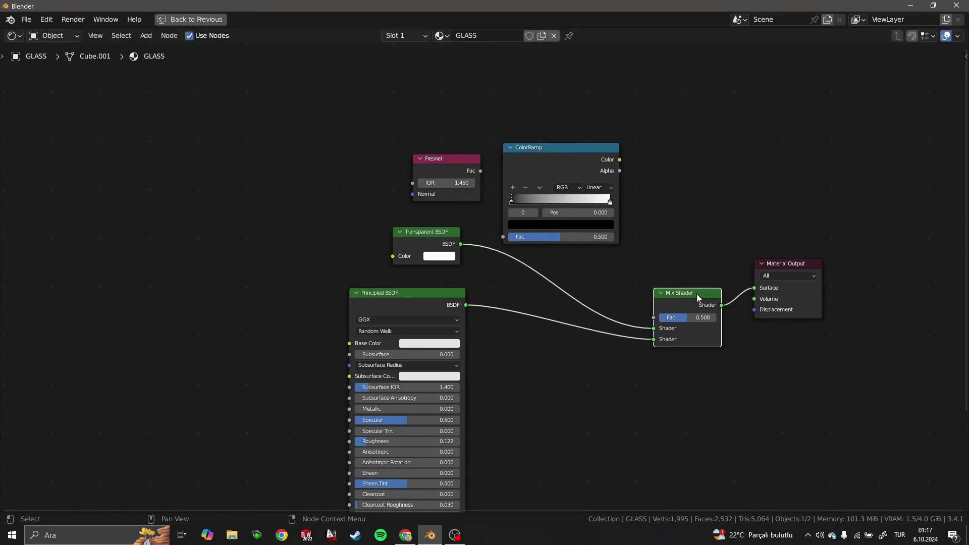
pyautogui.moveTo(563, 150); pyautogui.dragTo(571, 194)
pyautogui.moveTo(469, 167); pyautogui.dragTo(662, 317)
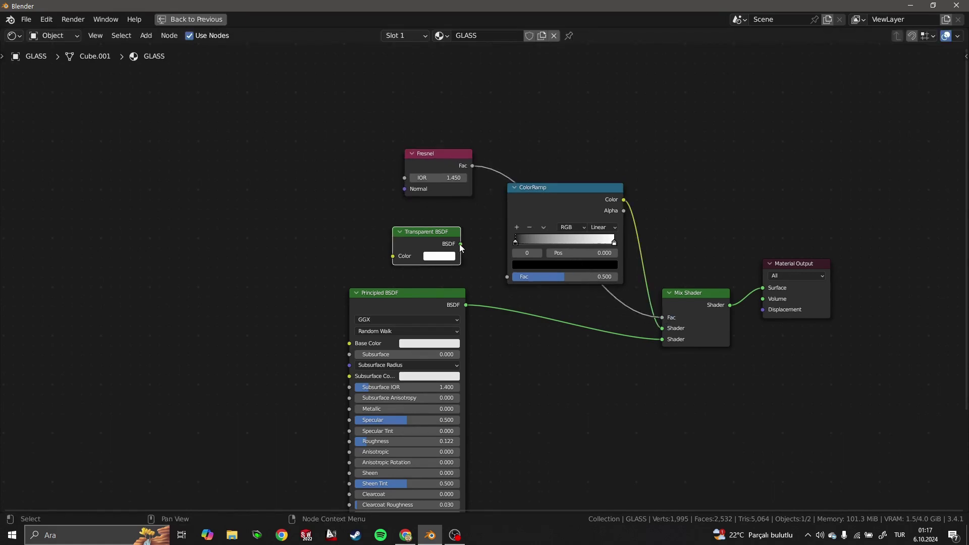
pyautogui.moveTo(459, 244); pyautogui.dragTo(661, 318)
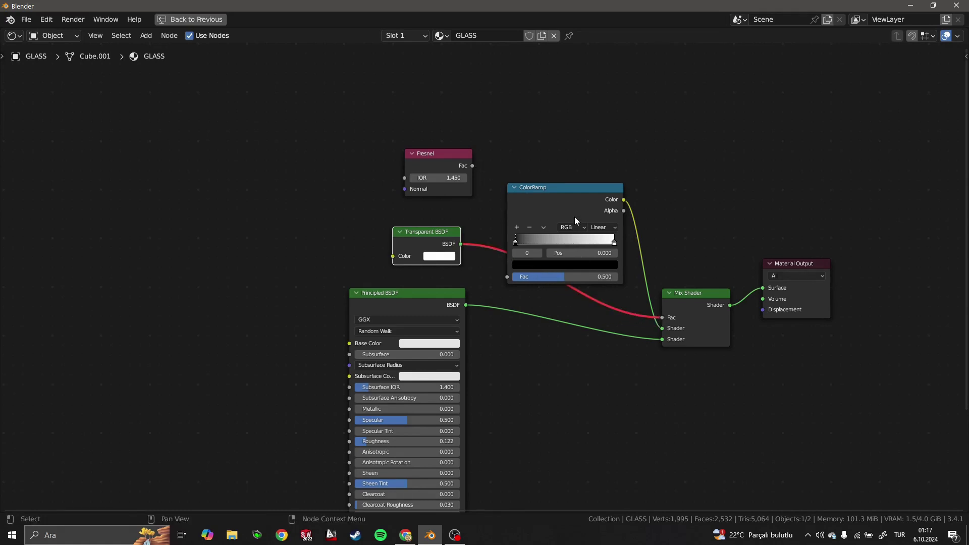
pyautogui.moveTo(574, 217); pyautogui.dragTo(560, 136)
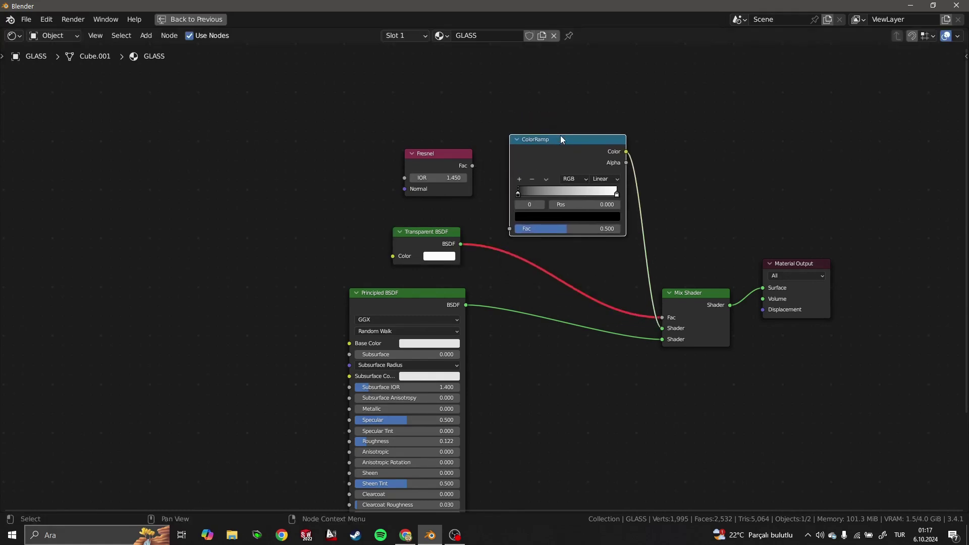
pyautogui.moveTo(662, 317); pyautogui.dragTo(662, 328)
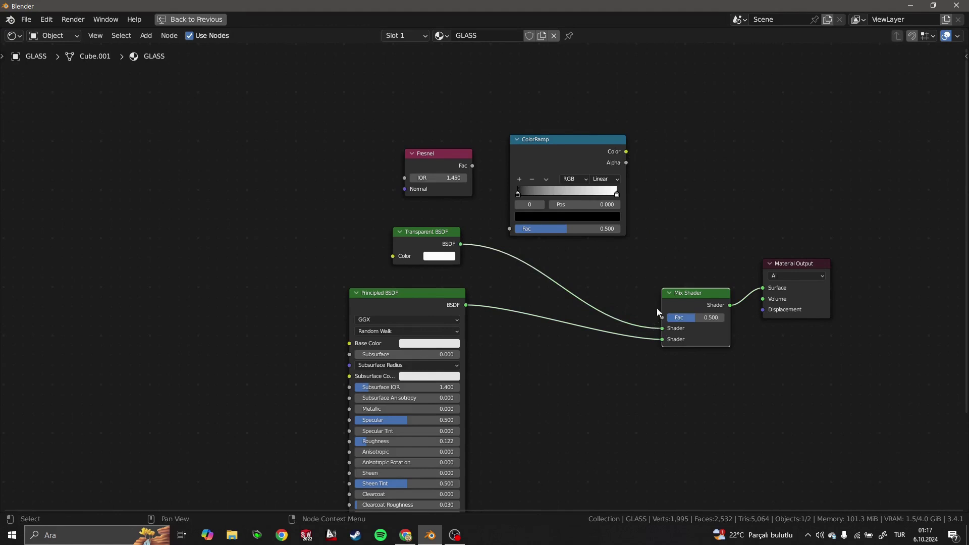
# Step: Connect the Fresnel node through the ColorRamp's color output to the Mix Shader's Fac input
pyautogui.moveTo(473, 167); pyautogui.dragTo(655, 316)
pyautogui.moveTo(567, 145); pyautogui.dragTo(567, 123)
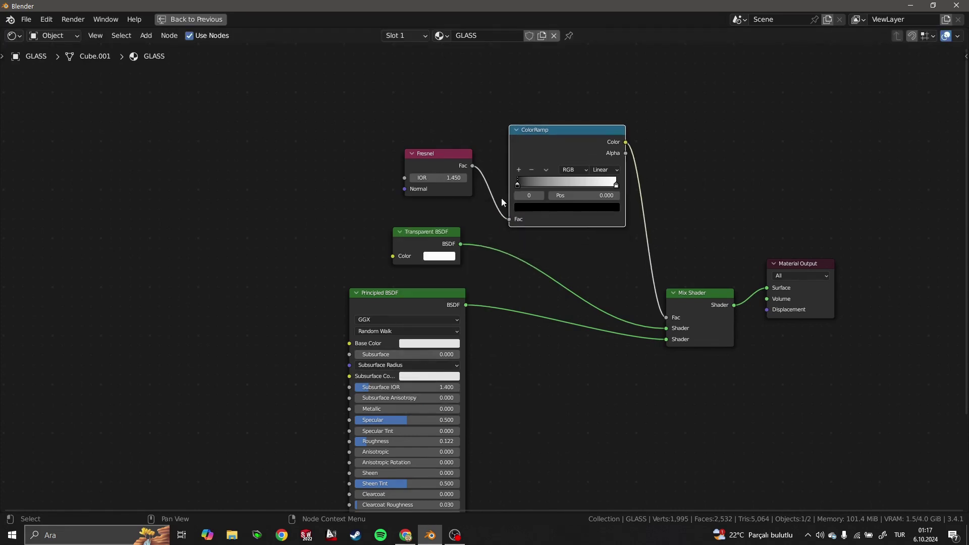
# Step: Tint the Principled BSDF's Base Color and Subsurface Color light turquoise
pyautogui.click(438, 344)
pyautogui.moveTo(440, 243); pyautogui.dragTo(441, 235)
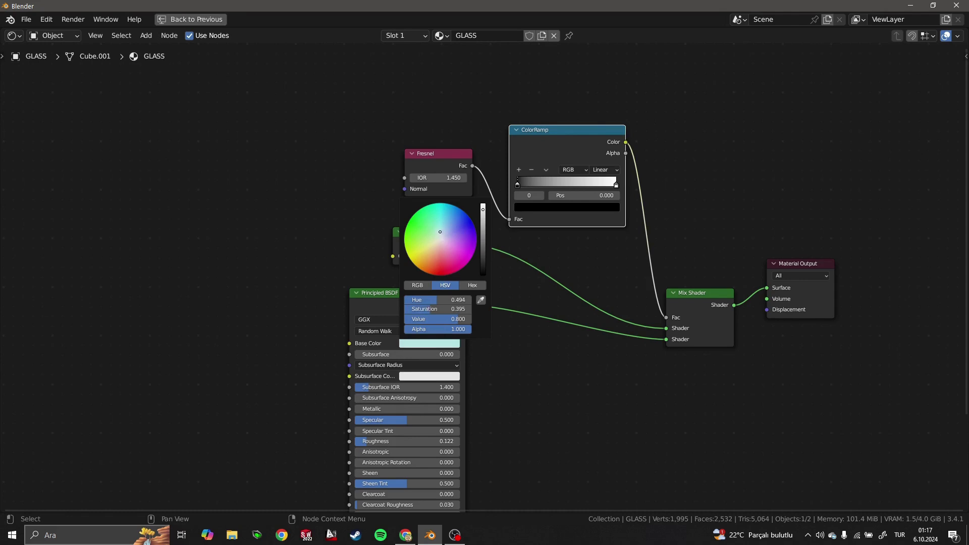
pyautogui.click(434, 377)
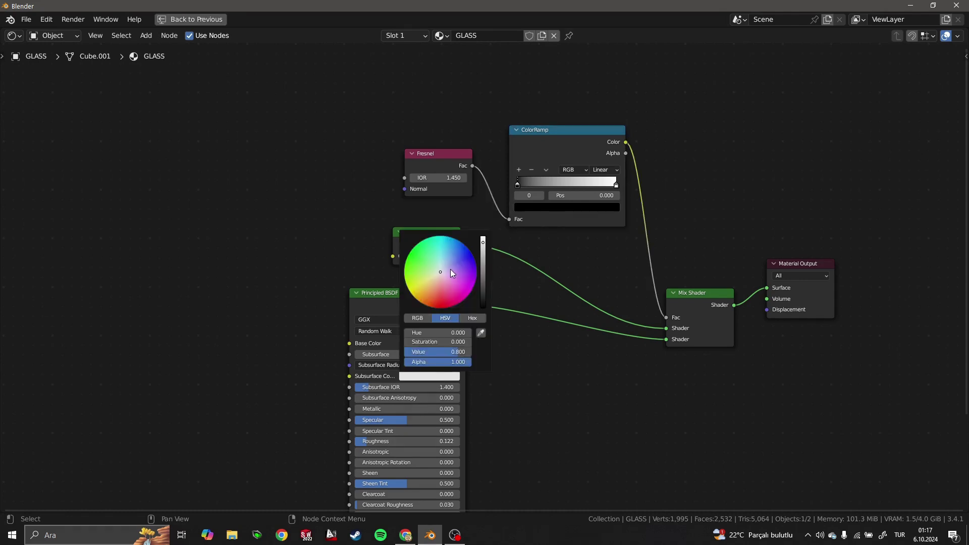
pyautogui.moveTo(440, 270); pyautogui.dragTo(440, 261)
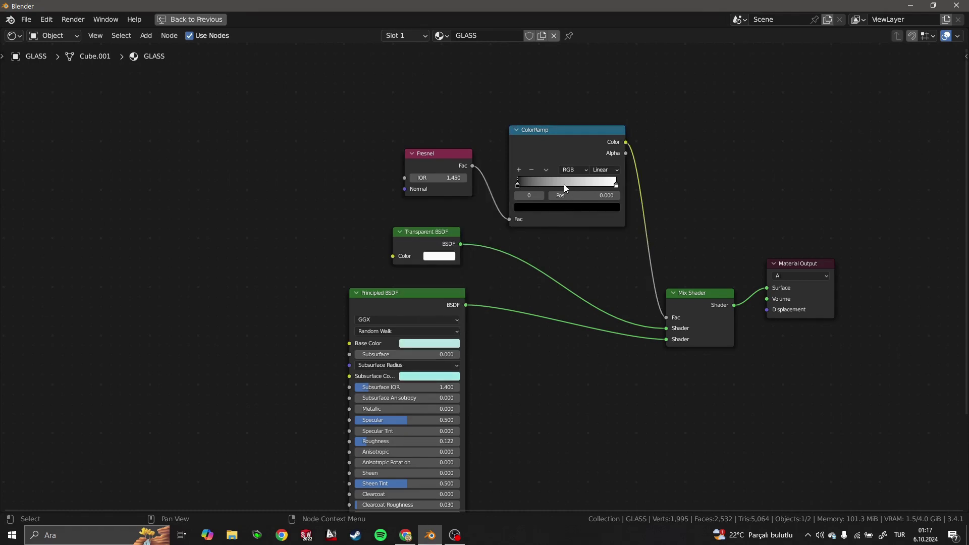
# Step: Move the ColorRamp's black stop to position 0.061 and restore the full Shading workspace layout
pyautogui.moveTo(518, 186)
pyautogui.mouseDown()
pyautogui.moveTo(546, 190)
pyautogui.moveTo(524, 181)
pyautogui.mouseUp()
pyautogui.scroll(-1, 505, 295)
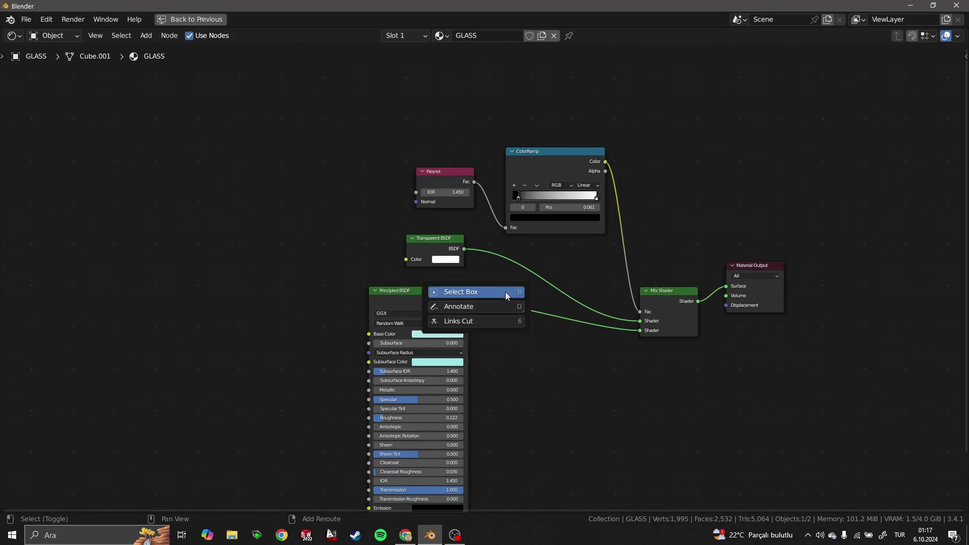
pyautogui.hotkey('ctrl', 'space')
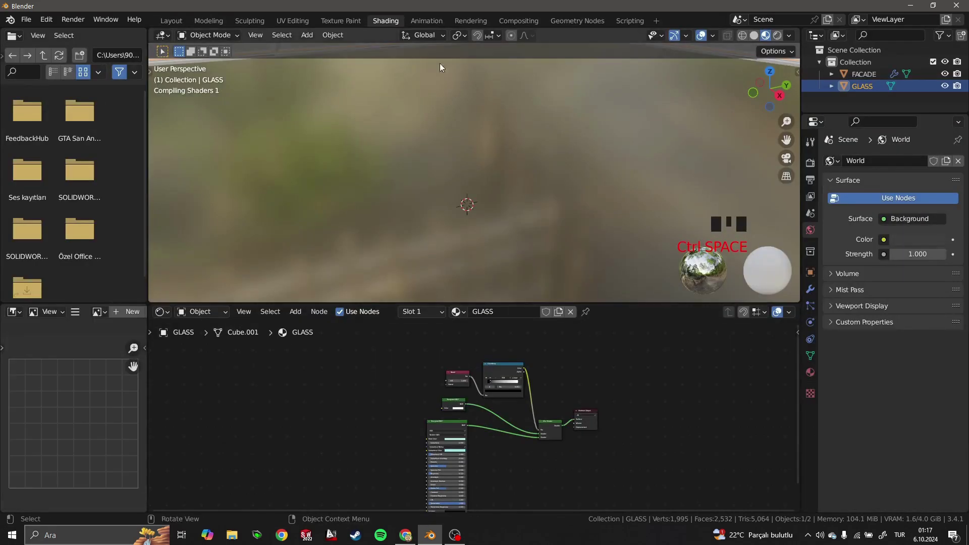
# Step: Inspect the pyramid's glass from several angles with Material Preview shading in the Modeling workspace
pyautogui.click(208, 21)
pyautogui.scroll(-9, 439, 171)
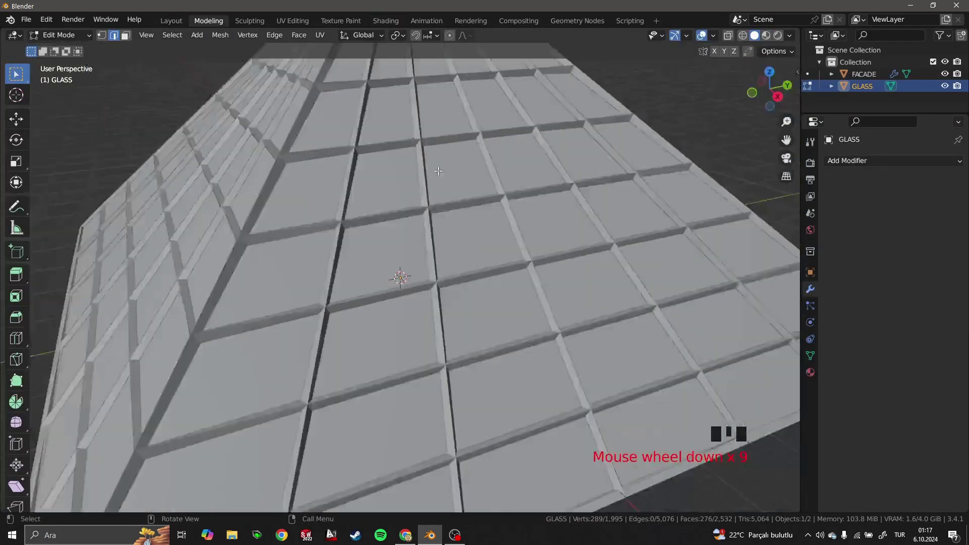
pyautogui.scroll(-4, 438, 171)
pyautogui.click(765, 35)
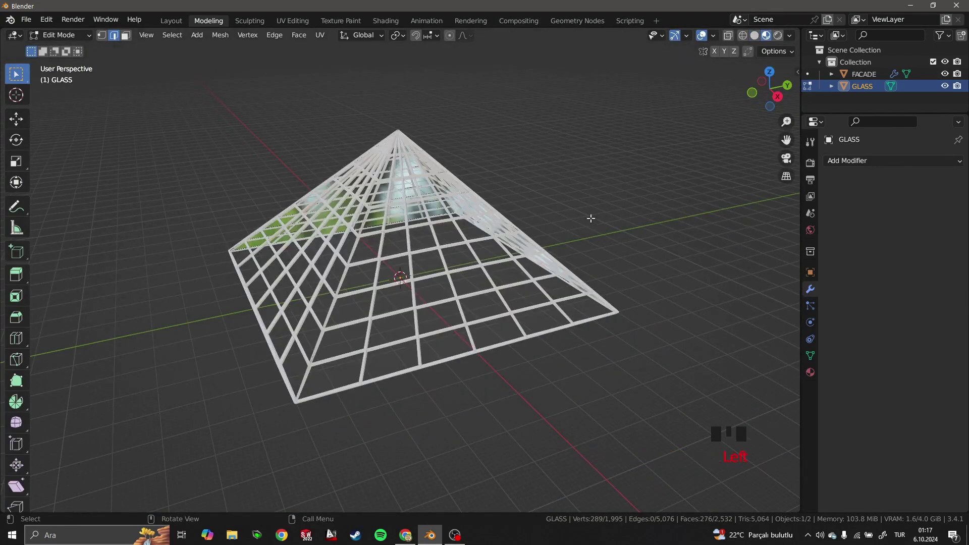
pyautogui.moveTo(592, 192)
pyautogui.mouseDown(button='middle')
pyautogui.moveTo(535, 218)
pyautogui.moveTo(636, 236)
pyautogui.moveTo(652, 222)
pyautogui.mouseUp(button='middle')
pyautogui.moveTo(597, 238); pyautogui.dragTo(581, 242, button='middle')
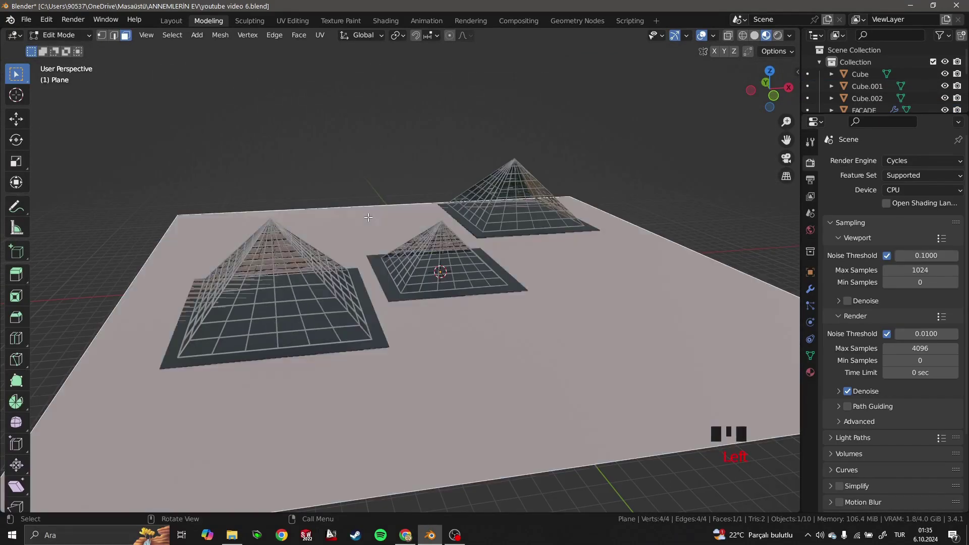
# Step: Subdivide the ground plane under the three pyramids four times, with one cut each time
pyautogui.rightClick(368, 217)
pyautogui.rightClick(368, 217)
pyautogui.rightClick(368, 217)
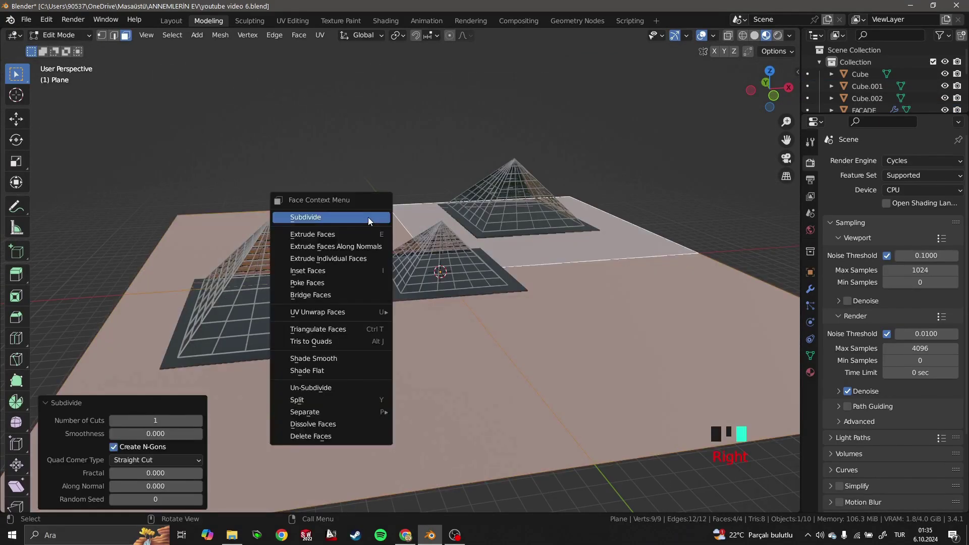
pyautogui.rightClick(368, 217)
pyautogui.rightClick(367, 217)
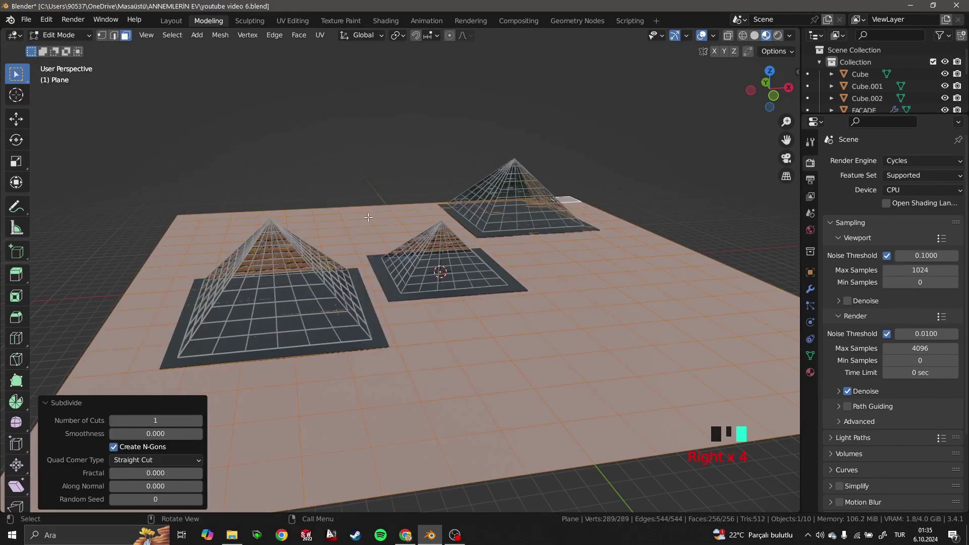
# Step: UV-unwrap all faces of the subdivided ground plane and remap them with Cube Projection
pyautogui.click(376, 160)
pyautogui.press('a')
pyautogui.press('u')
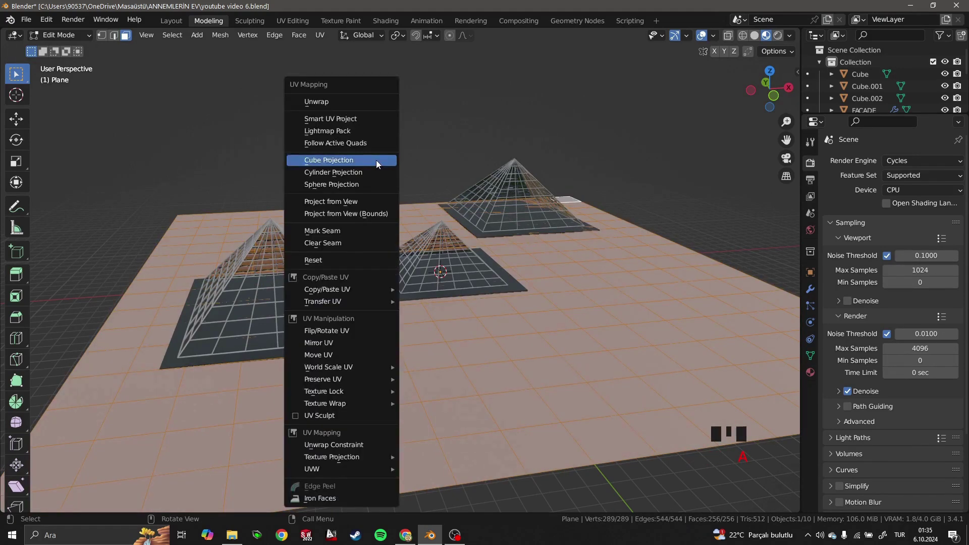
pyautogui.click(334, 104)
pyautogui.press('u')
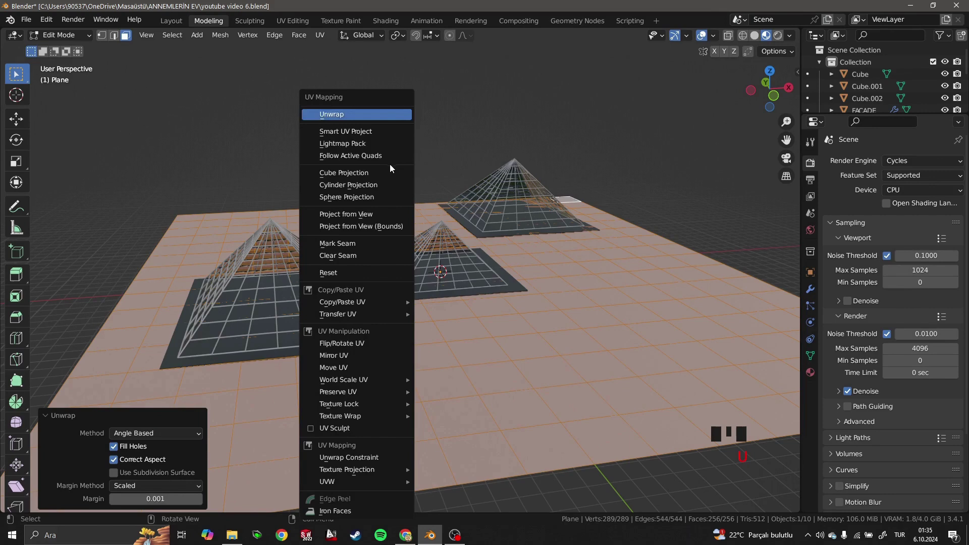
pyautogui.click(353, 173)
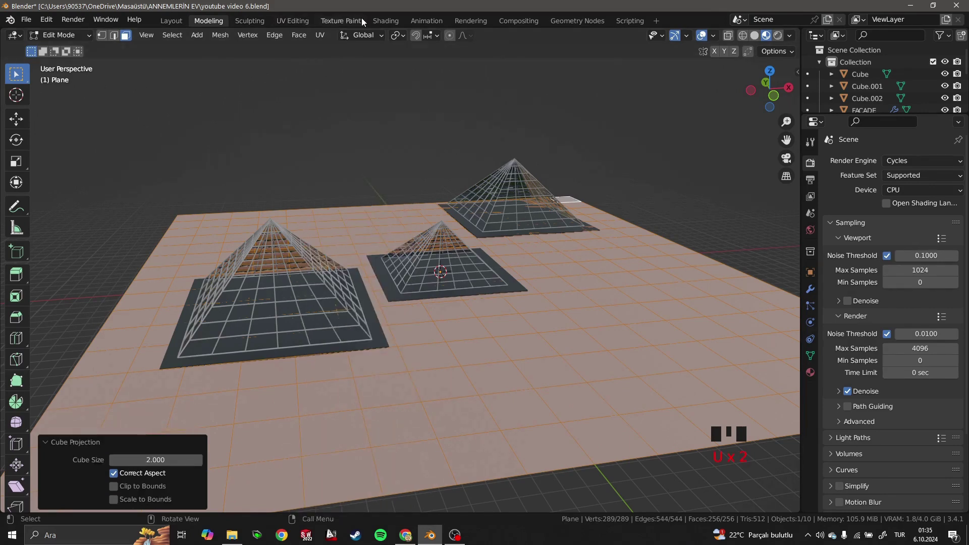
# Step: Load all files from the Grass004_8K-JPG folder onto the FLOOR material's Principled BSDF using Principled Texture Setup in the Shading workspace
pyautogui.click(382, 21)
pyautogui.moveTo(417, 411)
pyautogui.mouseDown(button='middle')
pyautogui.moveTo(451, 303)
pyautogui.moveTo(441, 353)
pyautogui.mouseUp(button='middle')
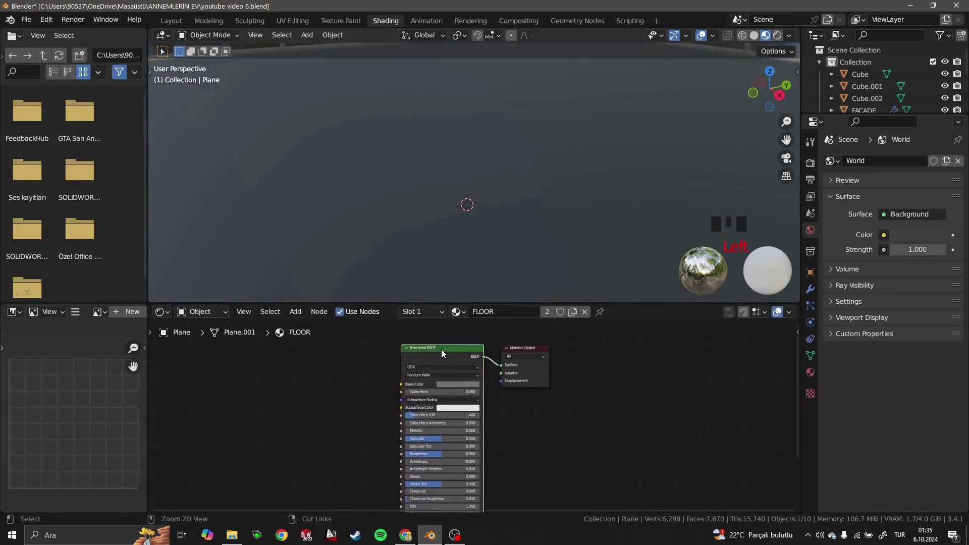
pyautogui.hotkey('ctrl', 'shift', 't')
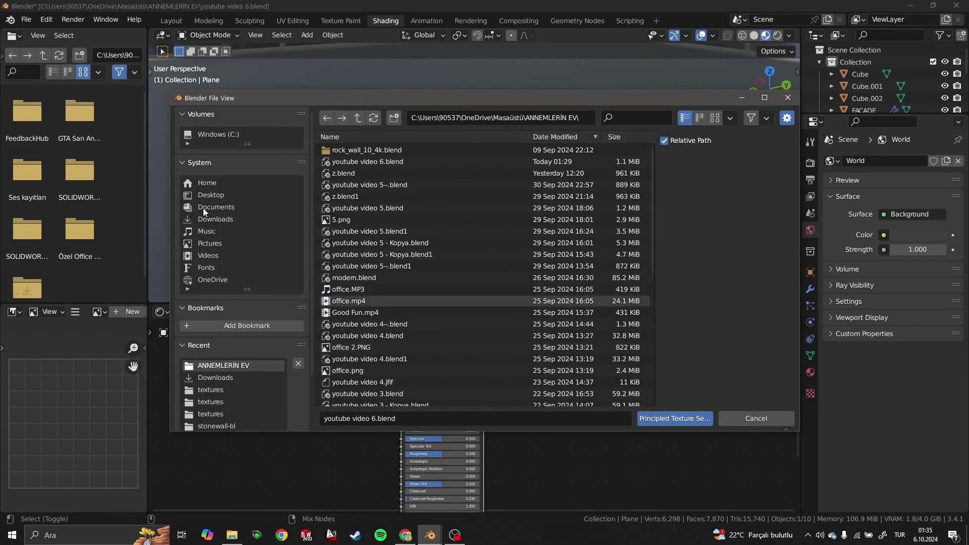
pyautogui.click(215, 219)
pyautogui.scroll(-5, 408, 300)
pyautogui.scroll(-3, 409, 301)
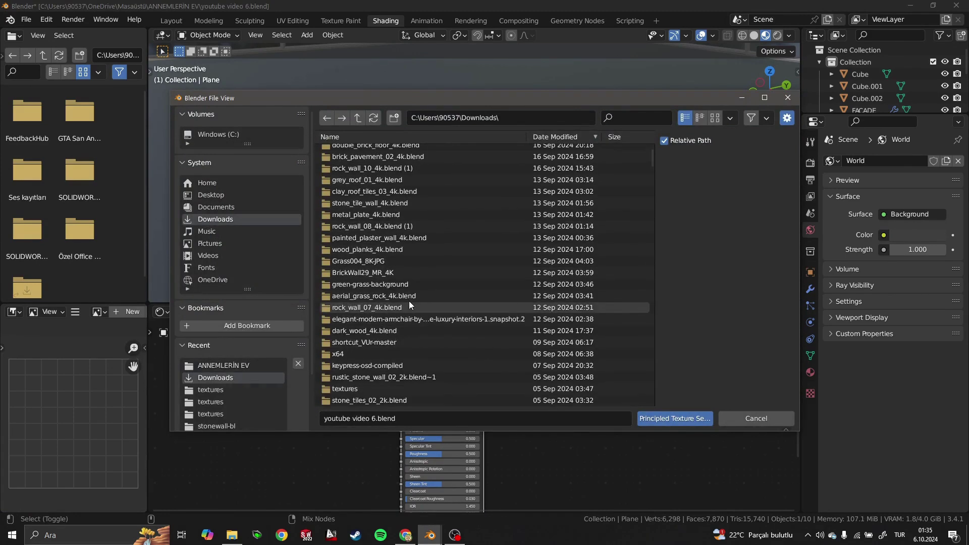
pyautogui.click(389, 260)
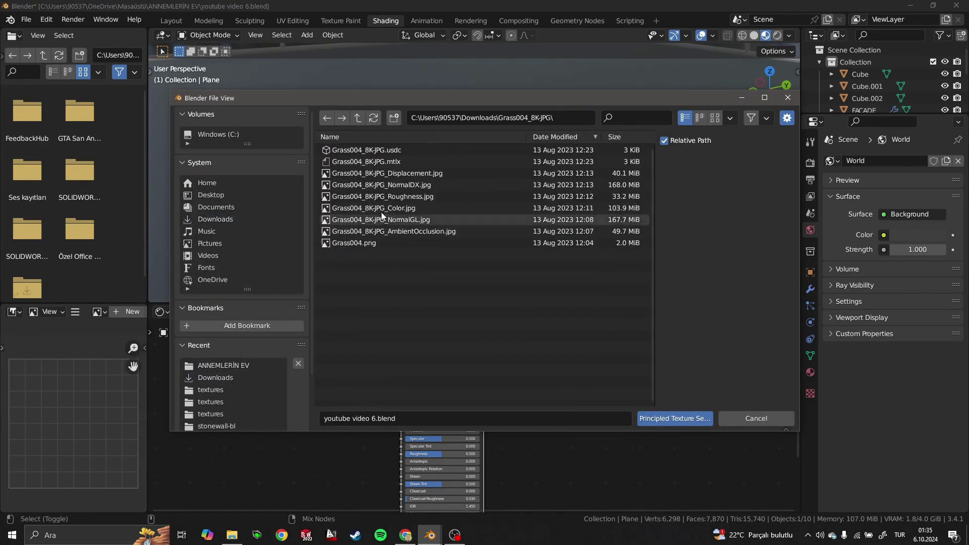
pyautogui.press('a')
pyautogui.click(650, 418)
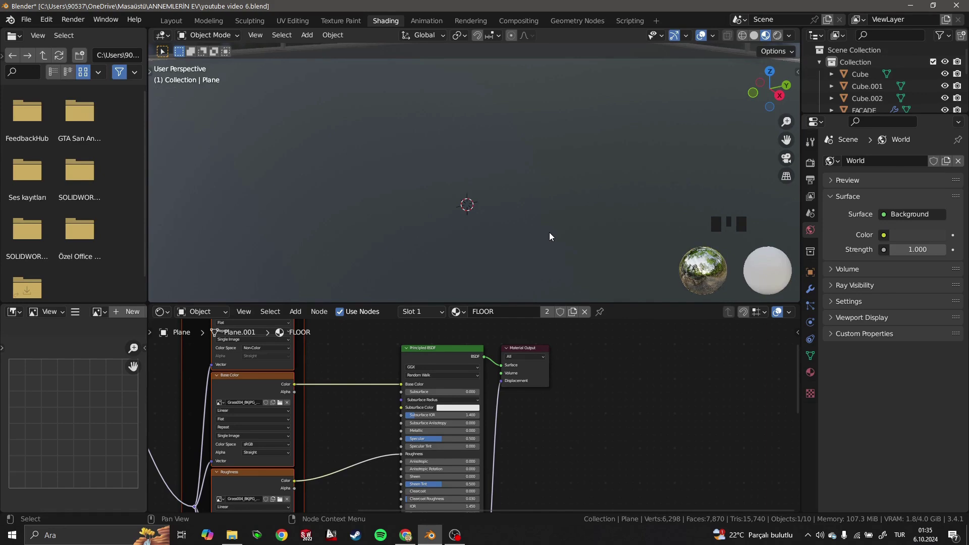
# Step: Maximize the node editor and set the Mapping node's X, Y and Z scale to 10
pyautogui.scroll(-20, 550, 233)
pyautogui.scroll(-8, 539, 202)
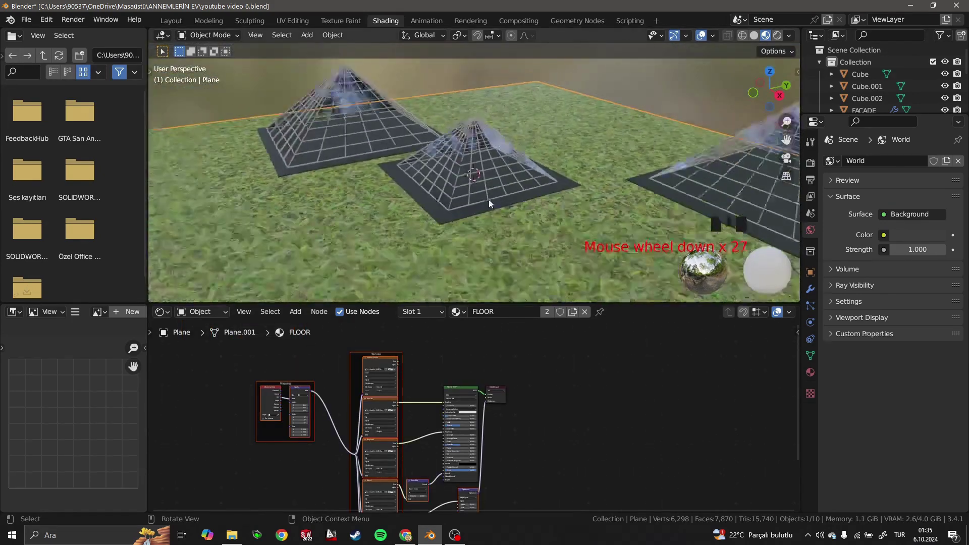
pyautogui.scroll(1, 307, 436)
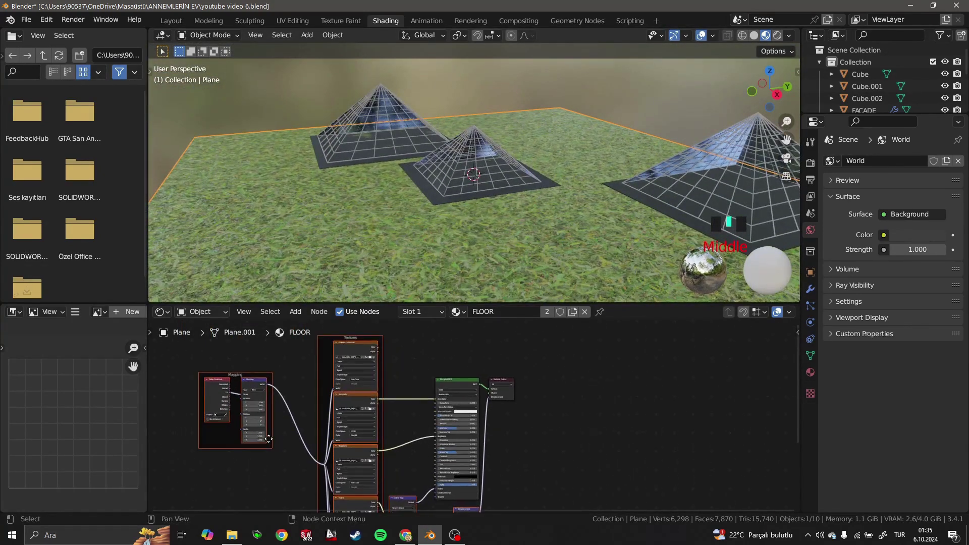
pyautogui.hotkey('ctrl', 'space')
pyautogui.moveTo(231, 366); pyautogui.dragTo(655, 336, button='middle')
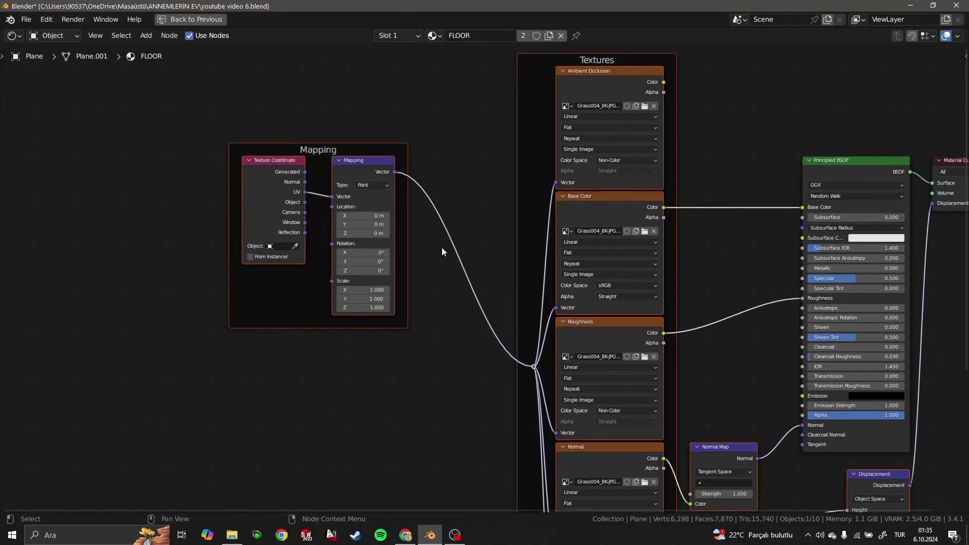
pyautogui.scroll(2, 441, 247)
pyautogui.moveTo(358, 294); pyautogui.dragTo(358, 314)
pyautogui.write('10')
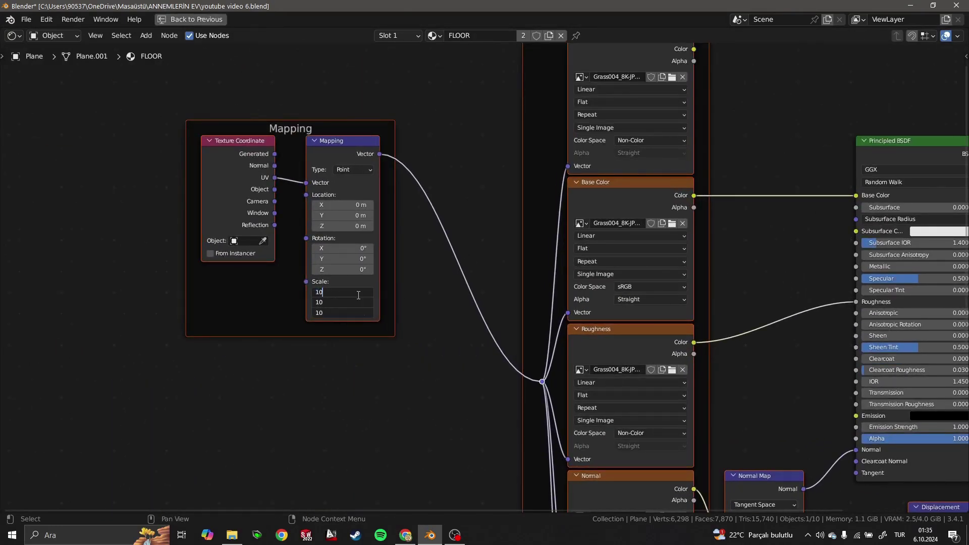
pyautogui.press('Return')
# Step: Set the Normal Map node's strength to 1.5
pyautogui.scroll(-1, 691, 372)
pyautogui.moveTo(692, 371); pyautogui.dragTo(558, 217, button='middle')
pyautogui.scroll(1, 605, 312)
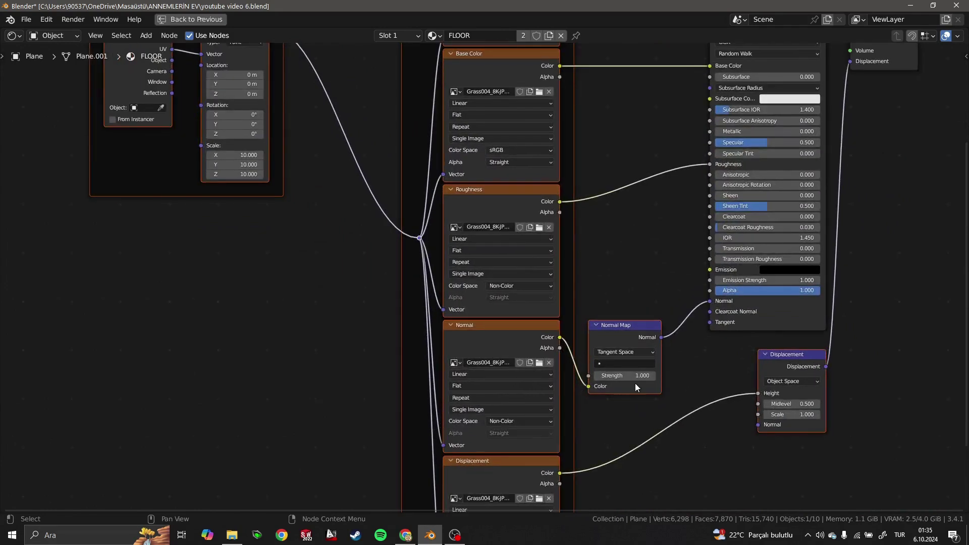
pyautogui.click(637, 377)
pyautogui.write('1.5')
pyautogui.press('Return')
# Step: Set the Principled BSDF's Subsurface Color to a dark green with hue 0.326, saturation 0.631 and value 0.150
pyautogui.scroll(-1, 656, 242)
pyautogui.scroll(-2, 653, 227)
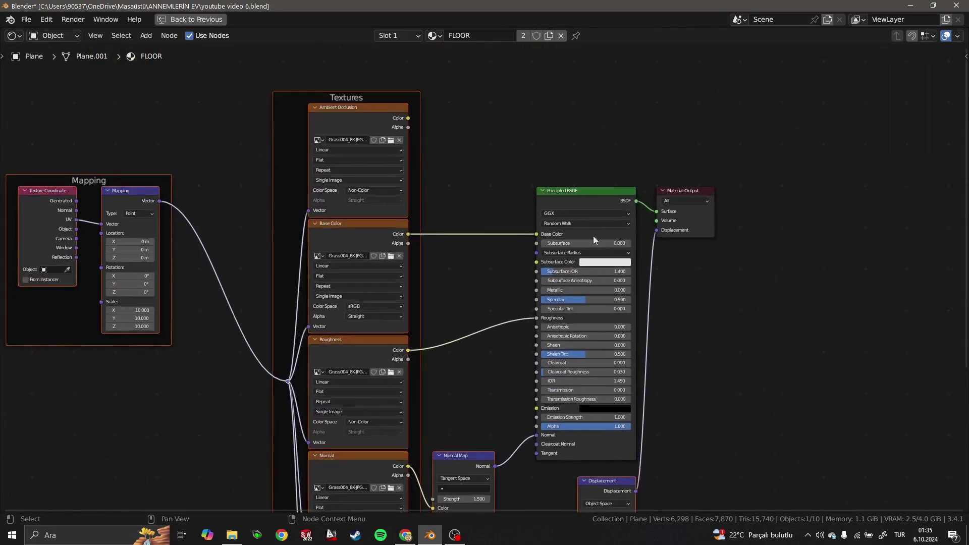
pyautogui.scroll(3, 592, 236)
pyautogui.click(656, 253)
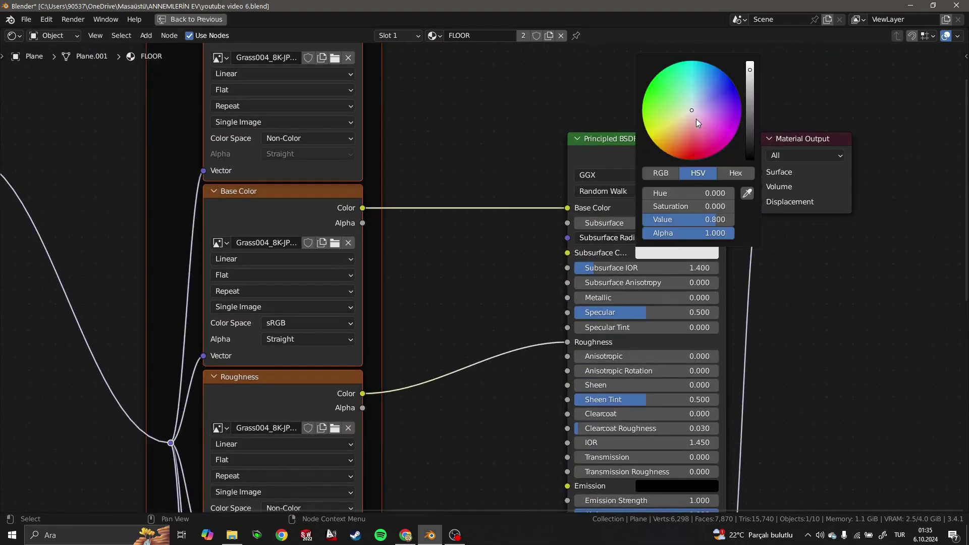
pyautogui.moveTo(692, 109)
pyautogui.mouseDown()
pyautogui.moveTo(679, 95)
pyautogui.moveTo(674, 101)
pyautogui.mouseUp()
pyautogui.moveTo(749, 70); pyautogui.dragTo(750, 118)
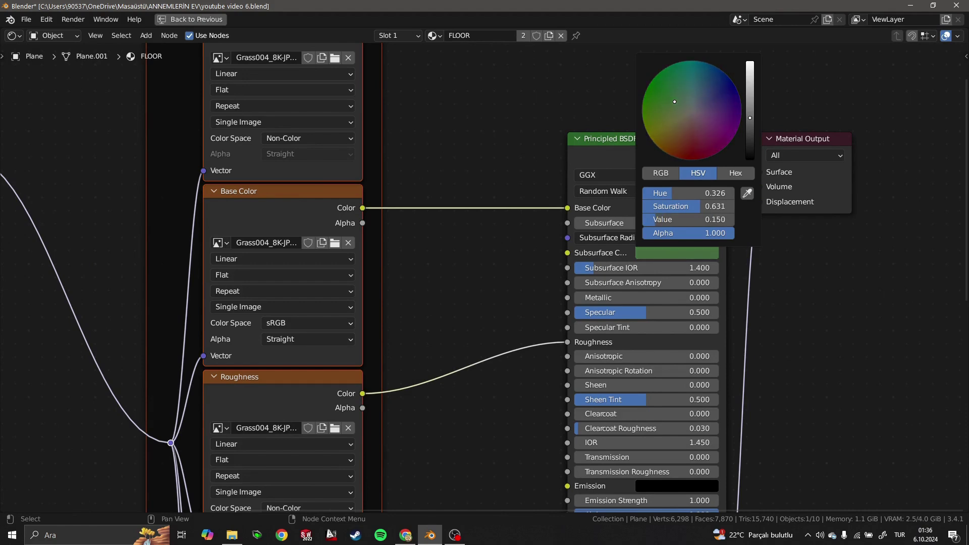
# Step: Restore the full Shading workspace layout and examine the grass ground around the pyramids from several angles
pyautogui.scroll(-2, 721, 311)
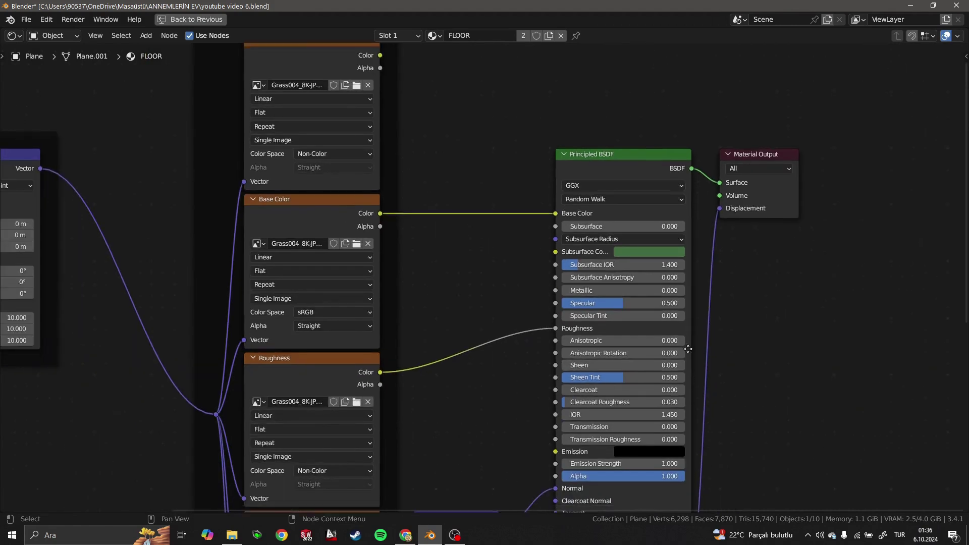
pyautogui.keyDown('shift'); pyautogui.scroll(-3, 706, 287); pyautogui.keyUp('shift')
pyautogui.scroll(-3, 695, 273)
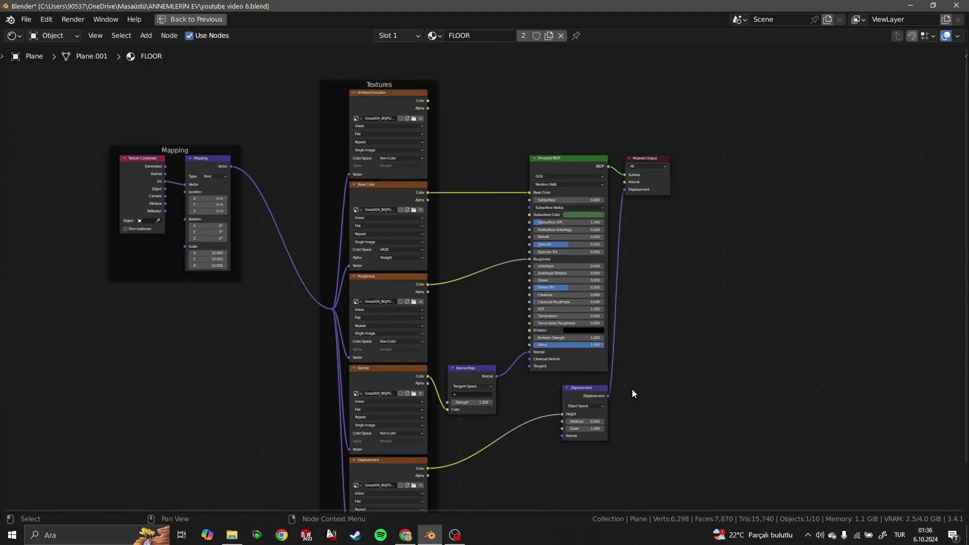
pyautogui.hotkey('ctrl', 'space')
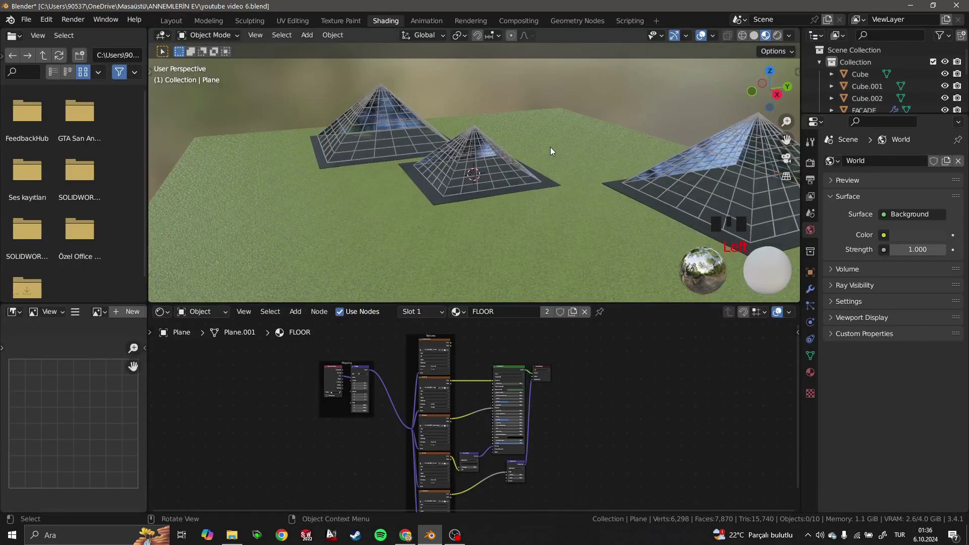
pyautogui.scroll(3, 550, 152)
pyautogui.scroll(-3, 548, 162)
pyautogui.moveTo(547, 163); pyautogui.dragTo(619, 201, button='middle')
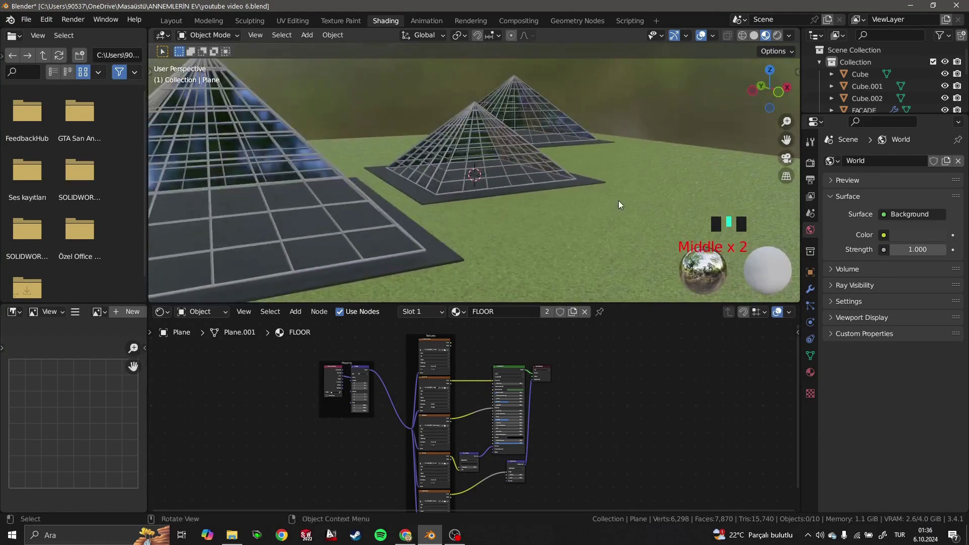
pyautogui.scroll(-3, 565, 186)
pyautogui.moveTo(549, 187); pyautogui.dragTo(507, 185, button='middle')
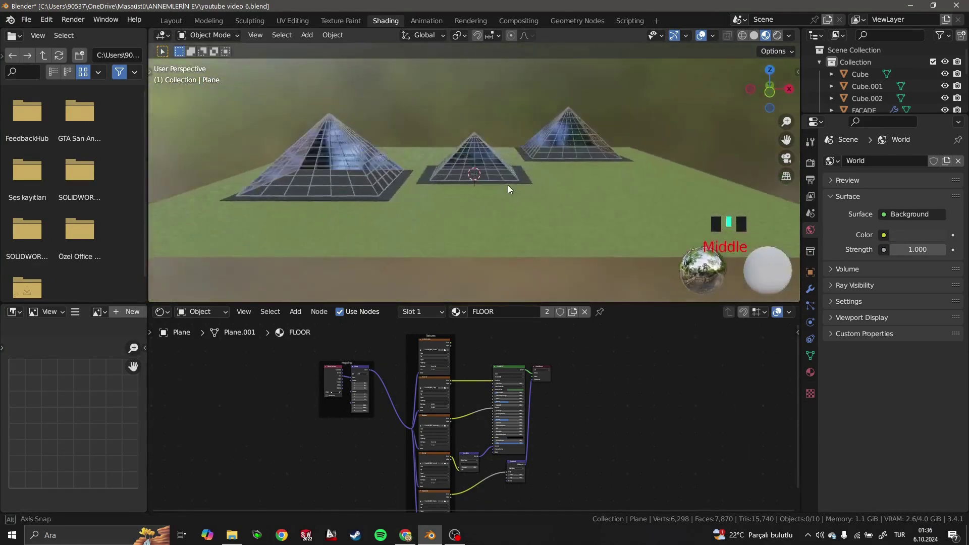
pyautogui.scroll(2, 583, 177)
# Step: Enlarge the grass ground plane and shift it along the global Y axis
pyautogui.click(581, 180)
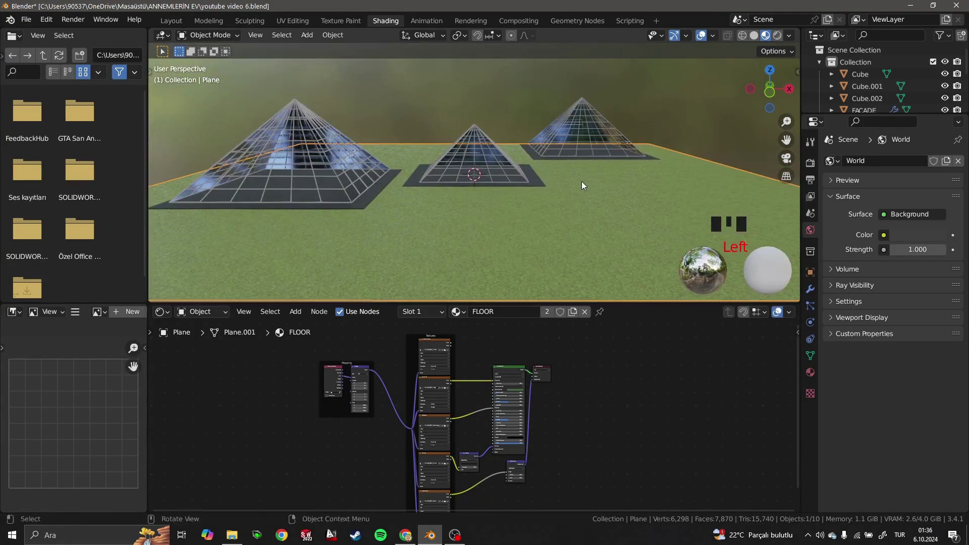
pyautogui.press('s')
pyautogui.click(613, 226)
pyautogui.press('g')
pyautogui.press('y')
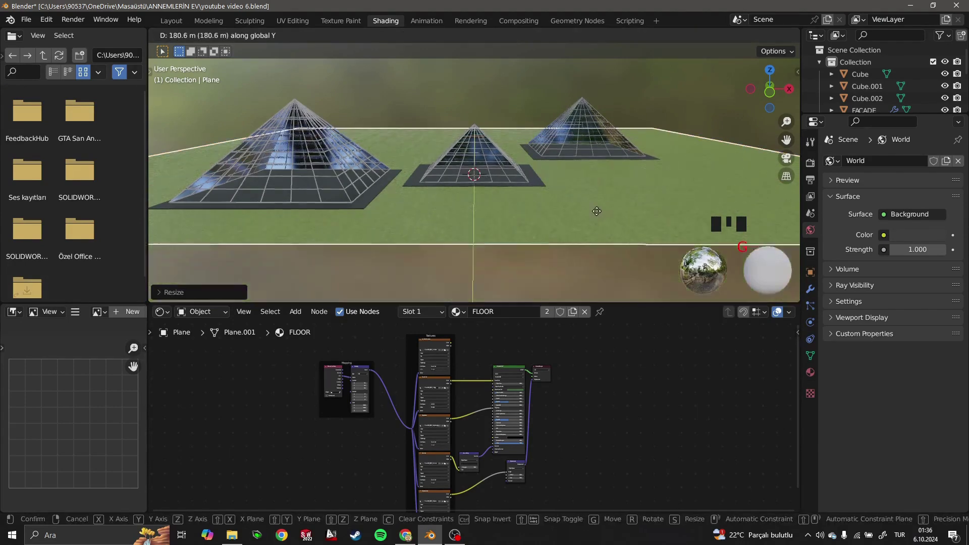
pyautogui.click(447, 110)
pyautogui.scroll(-1, 441, 105)
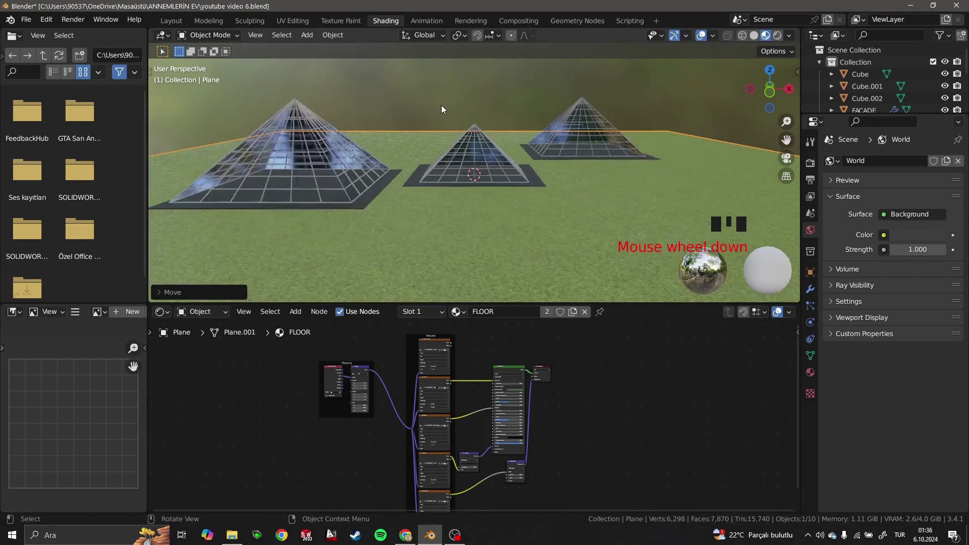
# Step: Add a camera in Object Mode in the Modeling workspace and raise it about 100 m along global Z
pyautogui.click(208, 21)
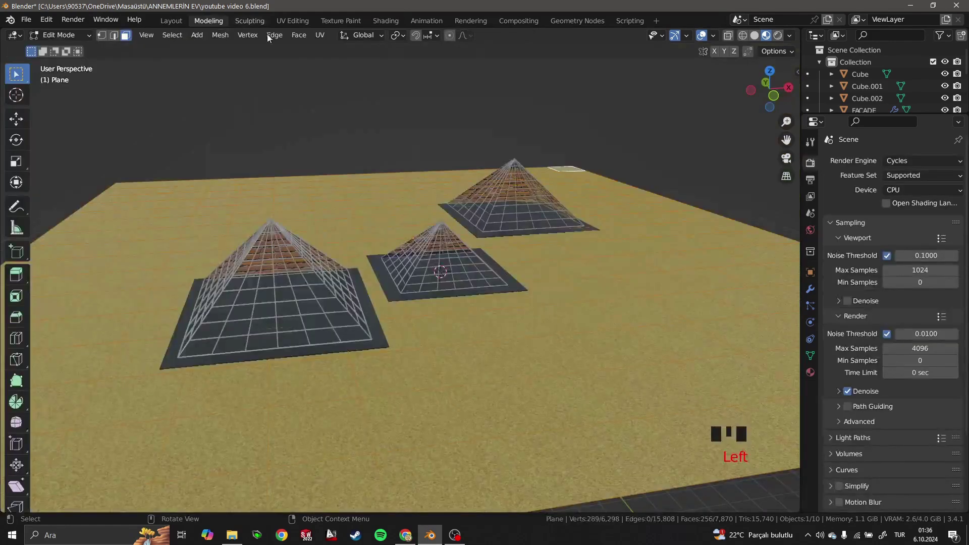
pyautogui.press('Tab')
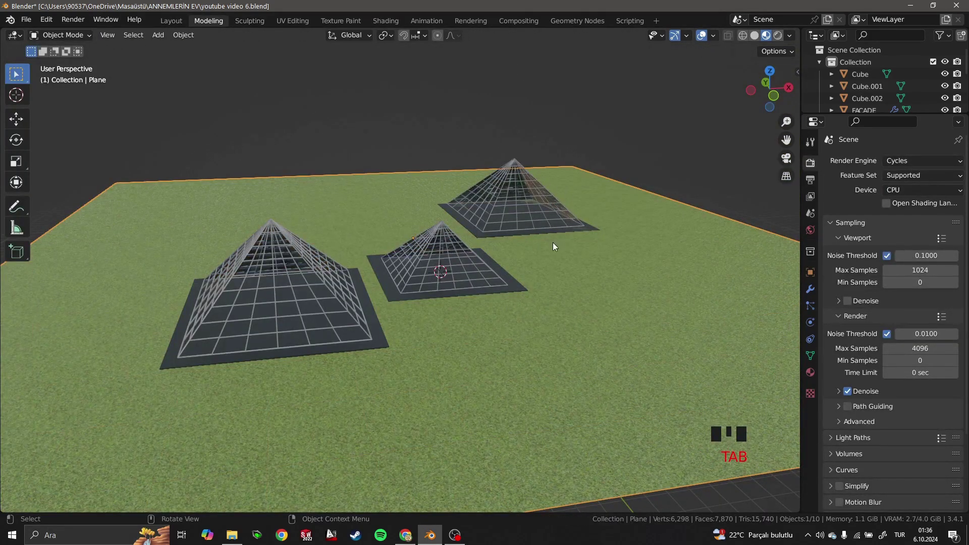
pyautogui.hotkey('shift', 'a')
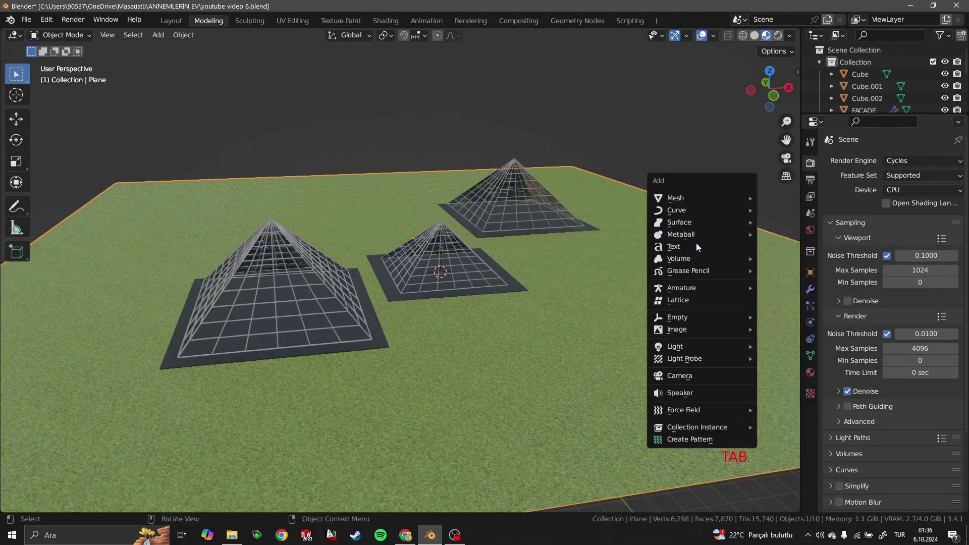
pyautogui.click(678, 375)
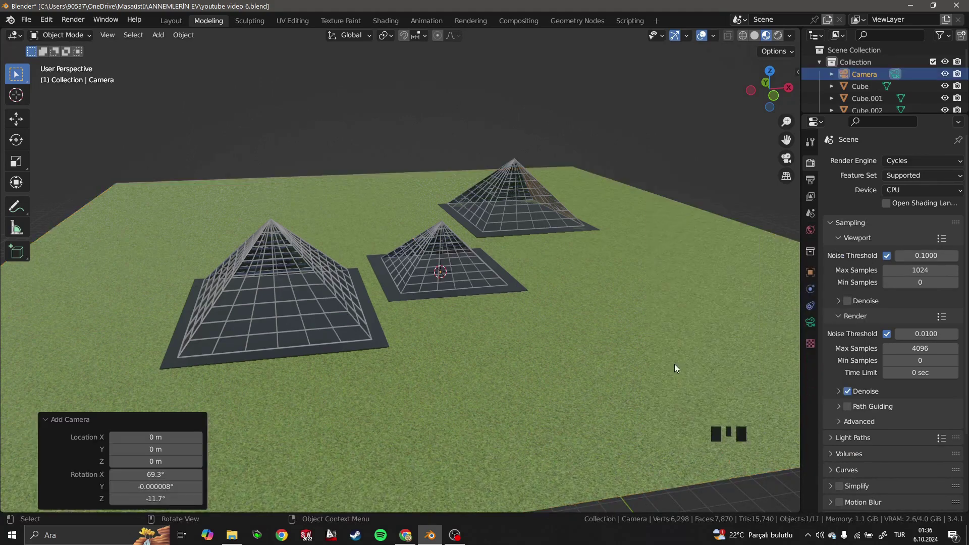
pyautogui.press('g')
pyautogui.press('z')
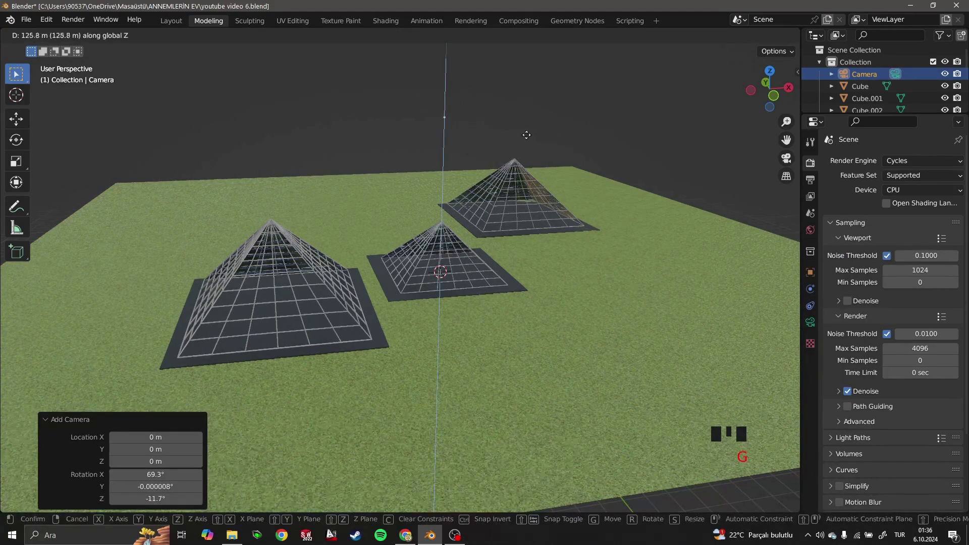
pyautogui.click(516, 167)
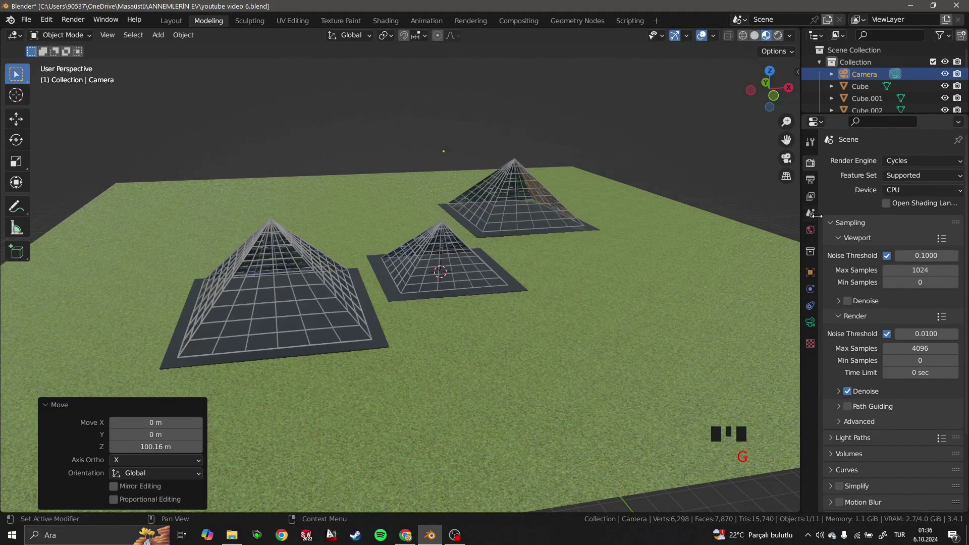
# Step: Lock the camera to the view and switch the viewport to look through the camera
pyautogui.press('n')
pyautogui.press('n')
pyautogui.click(793, 147)
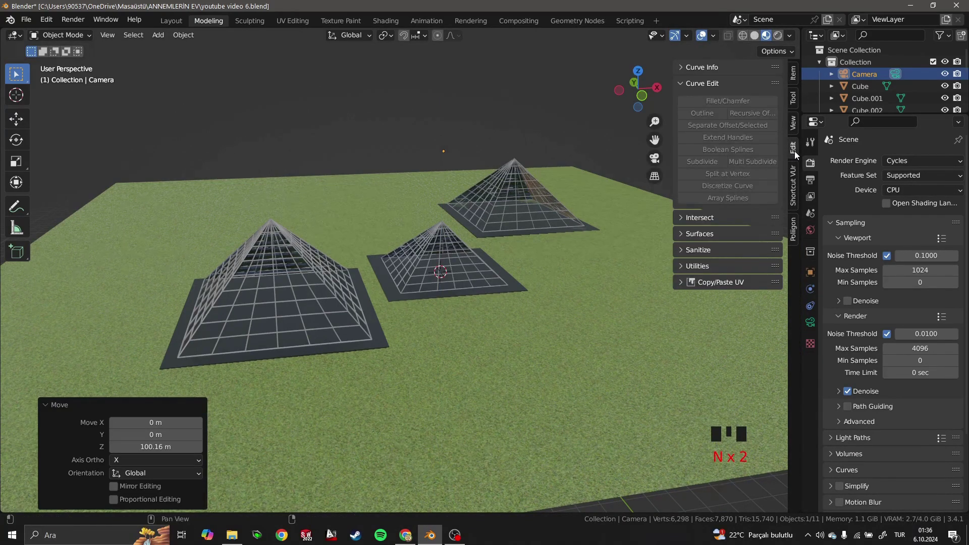
pyautogui.click(793, 122)
pyautogui.click(725, 214)
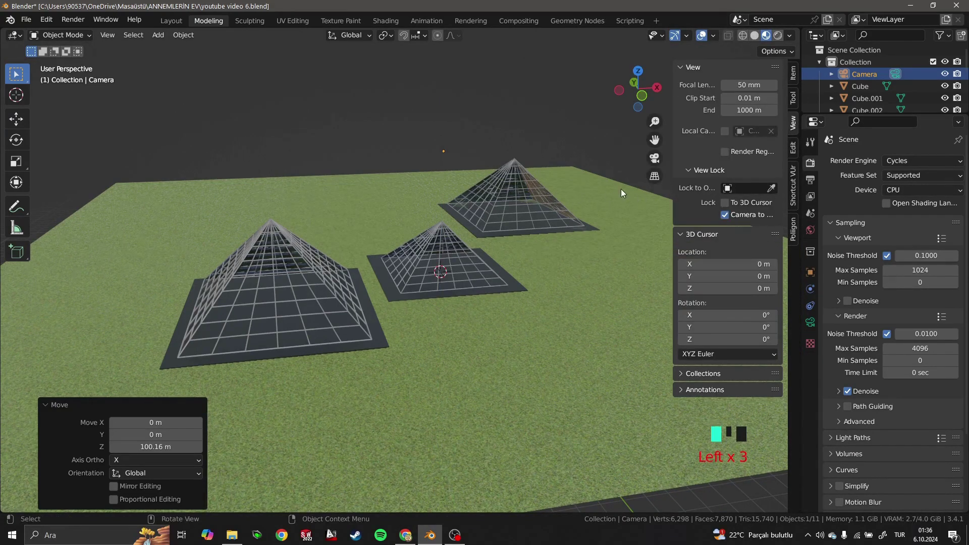
pyautogui.click(654, 158)
pyautogui.press('n')
# Step: Frame the camera low over the grass with the large pyramid in front and the two other pyramids behind it
pyautogui.scroll(-10, 514, 222)
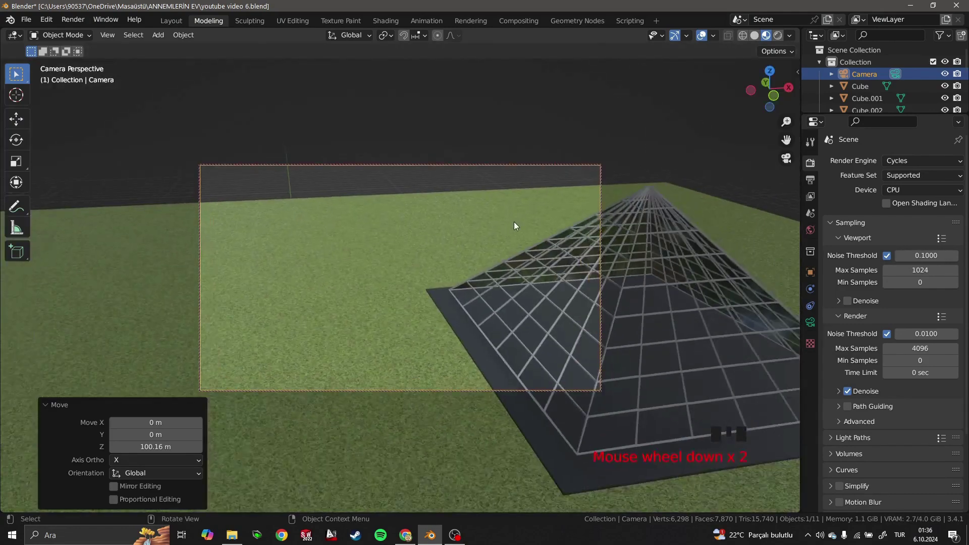
pyautogui.moveTo(515, 224); pyautogui.dragTo(622, 305, button='middle')
pyautogui.scroll(2, 520, 216)
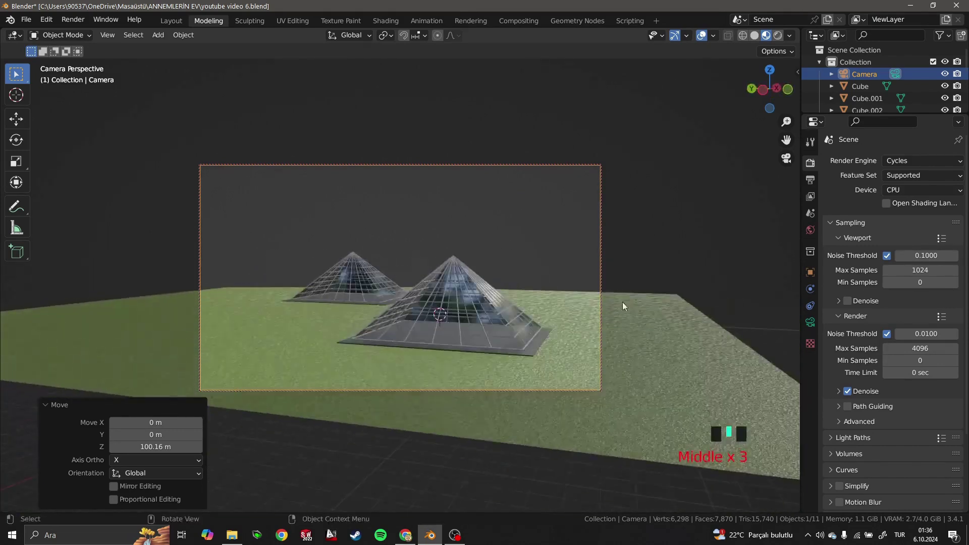
pyautogui.moveTo(329, 386); pyautogui.dragTo(531, 316, button='middle')
pyautogui.scroll(-3, 434, 275)
pyautogui.scroll(2, 447, 279)
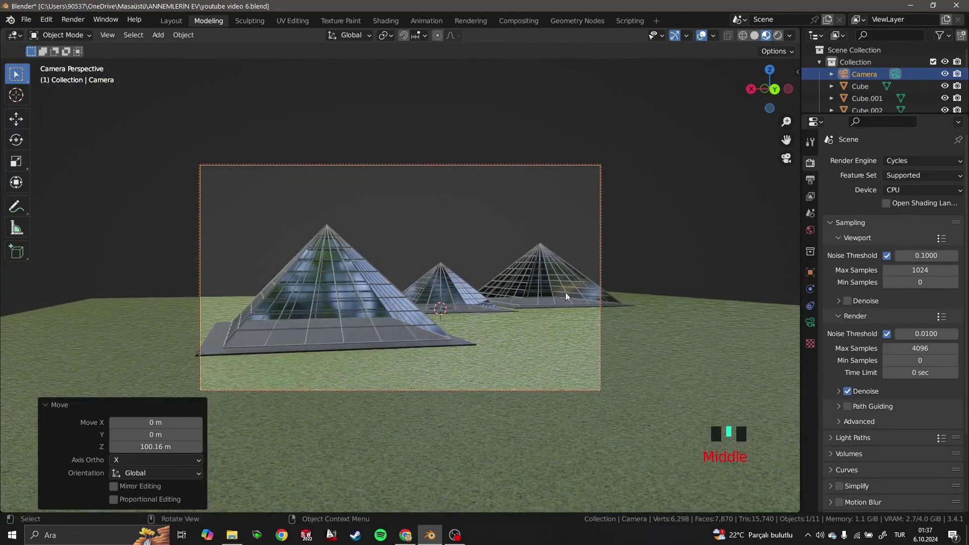
# Step: Unlock the camera from the view to keep its framing, and deselect it
pyautogui.press('n')
pyautogui.press('n')
pyautogui.press('n')
pyautogui.click(732, 216)
pyautogui.press('n')
pyautogui.click(716, 208)
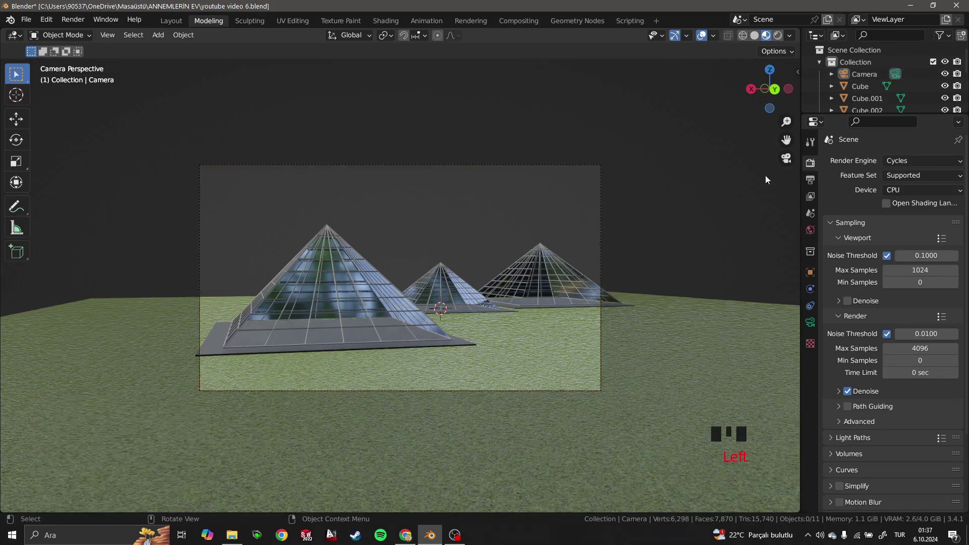
# Step: Compare the camera's framing of the pyramids with a free perspective view, ending outside the camera view
pyautogui.click(786, 158)
pyautogui.scroll(-1, 444, 289)
pyautogui.scroll(2, 429, 249)
pyautogui.moveTo(429, 250); pyautogui.dragTo(655, 241, button='middle')
pyautogui.moveTo(420, 350); pyautogui.dragTo(529, 311, button='middle')
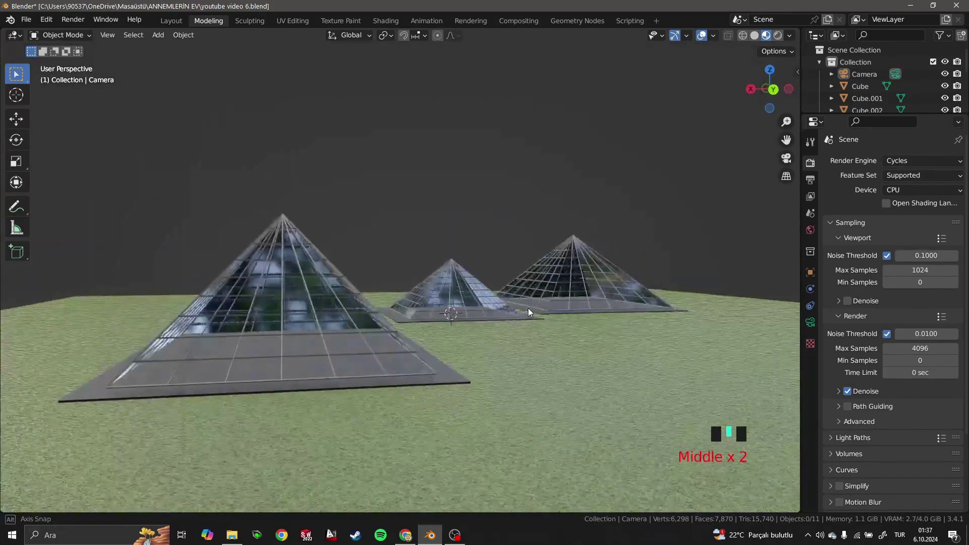
pyautogui.click(788, 161)
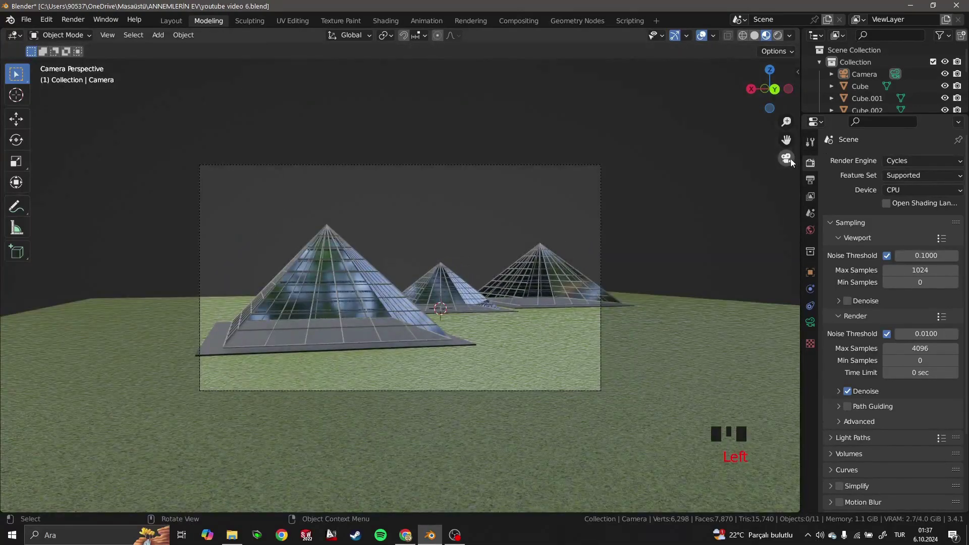
pyautogui.click(789, 159)
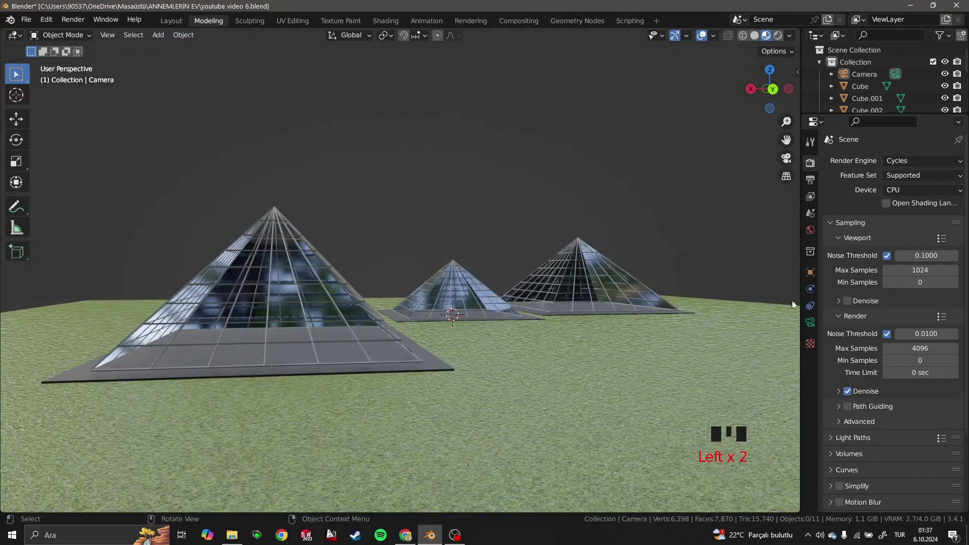
# Step: Assign an Environment Texture to the World background's surface color
pyautogui.click(811, 287)
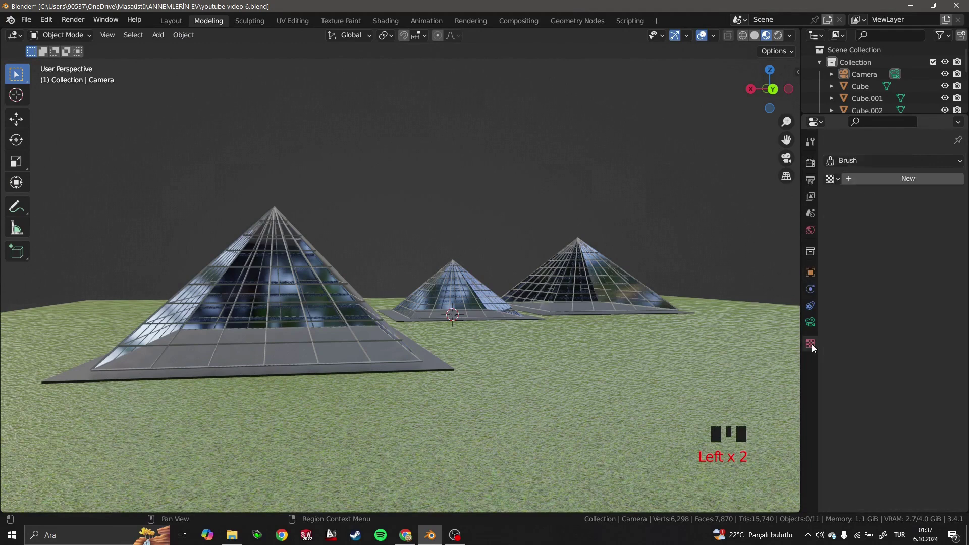
pyautogui.click(810, 162)
pyautogui.click(810, 180)
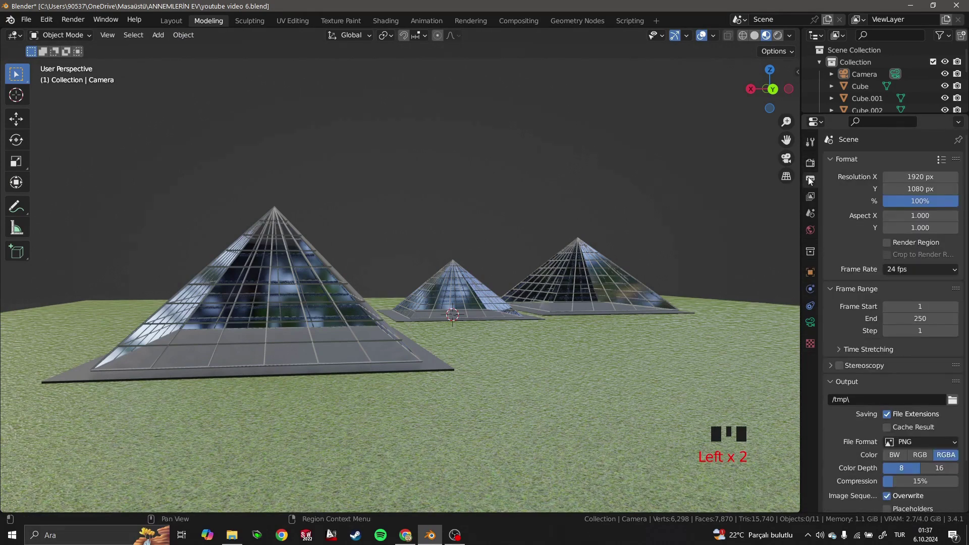
pyautogui.scroll(-2, 919, 414)
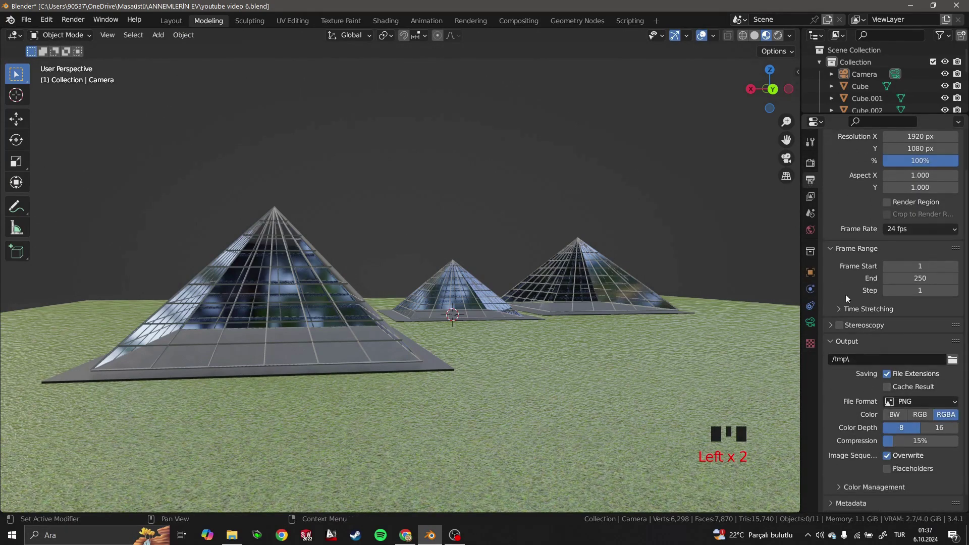
pyautogui.click(809, 196)
pyautogui.click(811, 230)
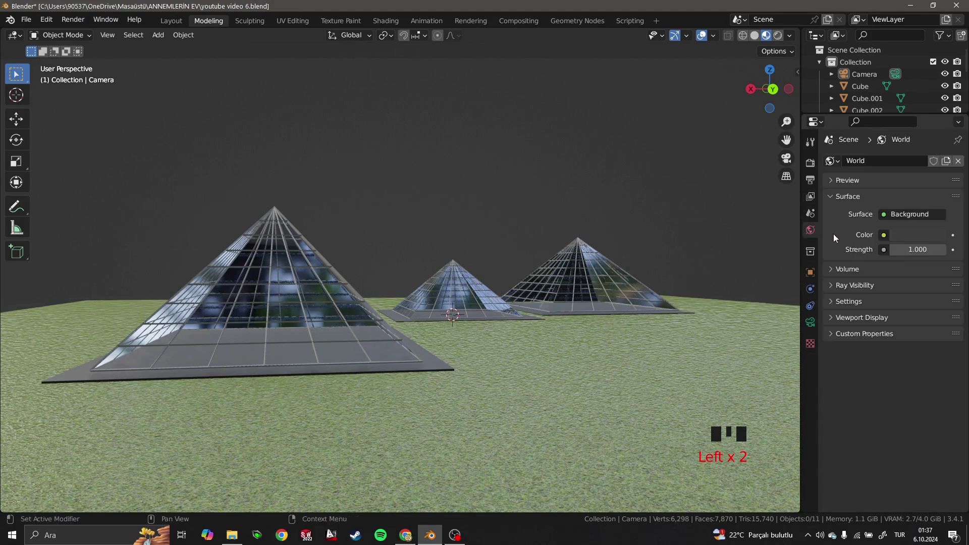
pyautogui.click(884, 234)
pyautogui.click(596, 289)
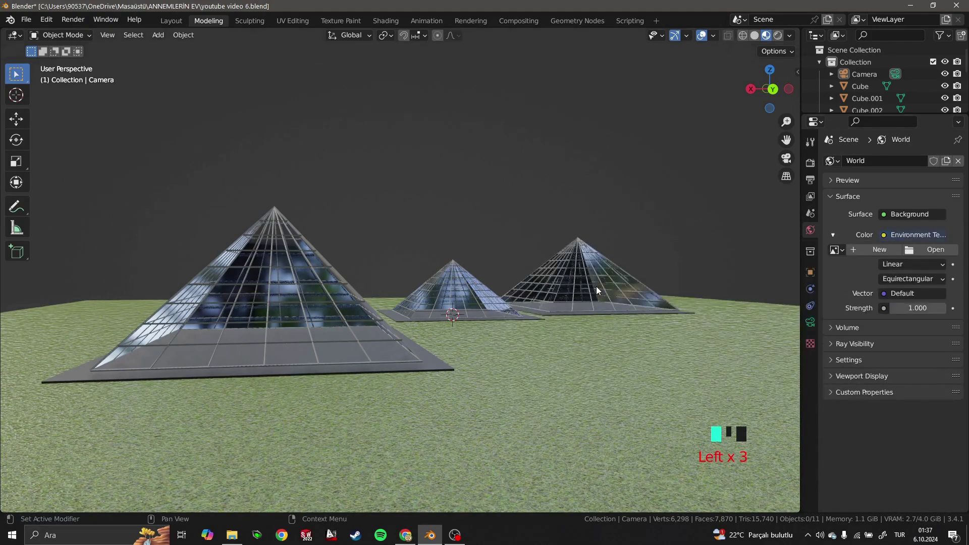
# Step: Load kloofendal_48d_partly_cloudy_puresky_16k.exr from the Downloads folder as the World's environment image
pyautogui.click(931, 250)
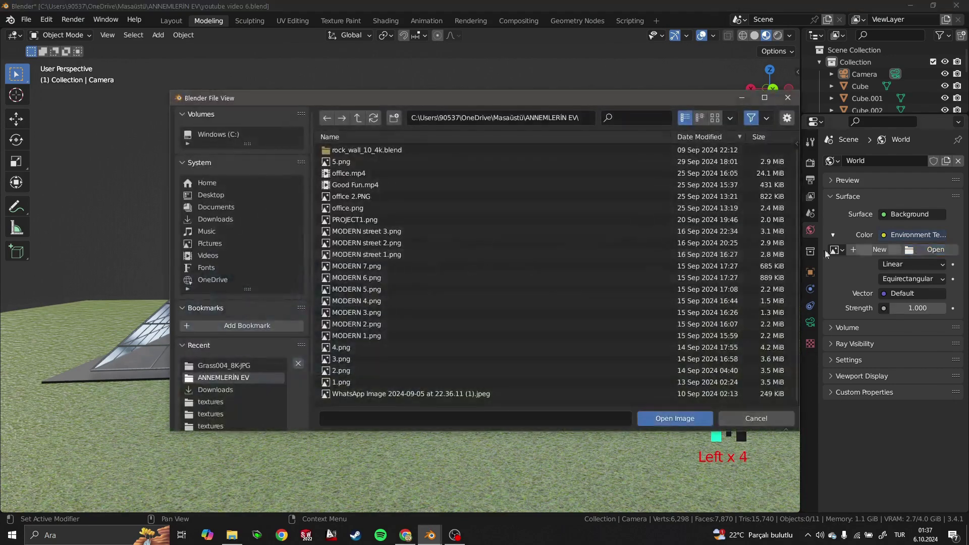
pyautogui.click(220, 219)
pyautogui.scroll(-10, 432, 263)
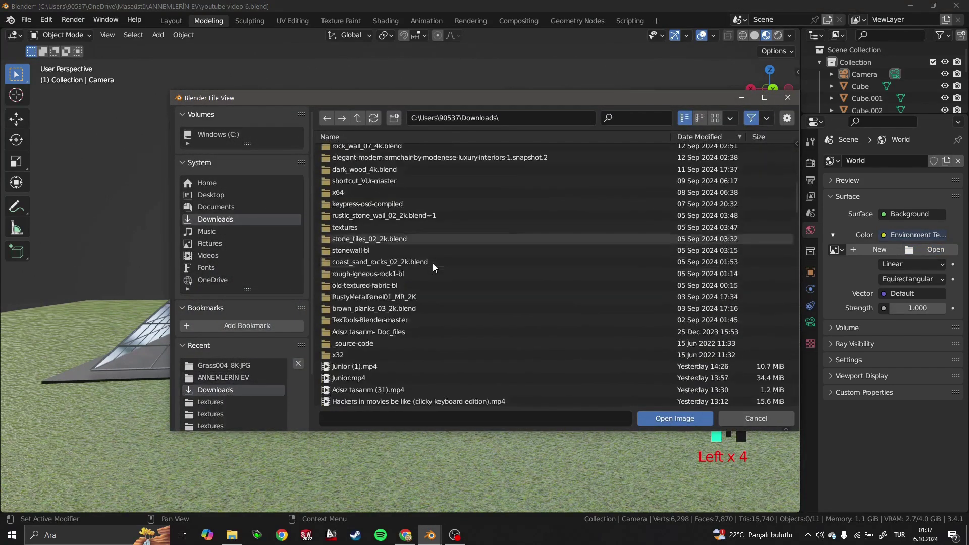
pyautogui.scroll(-6, 432, 264)
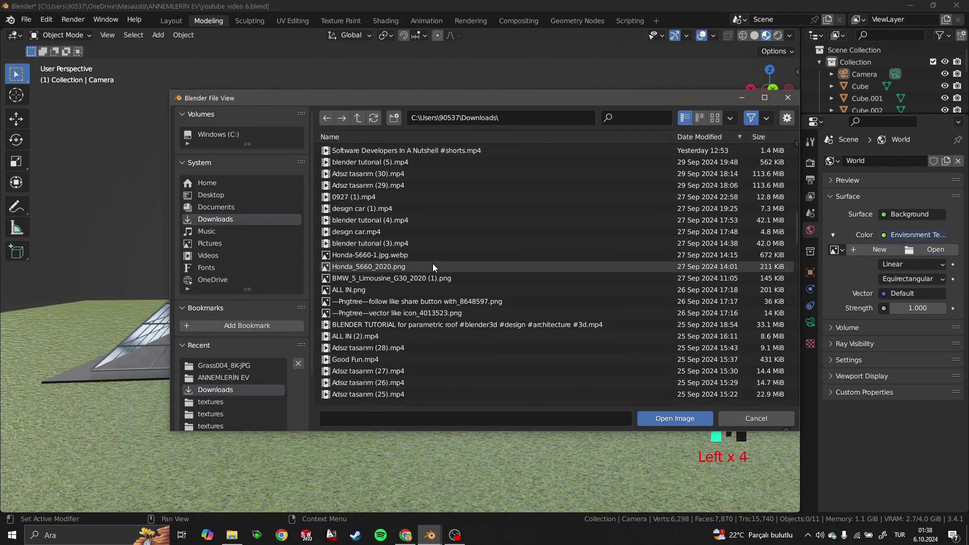
pyautogui.scroll(-10, 433, 264)
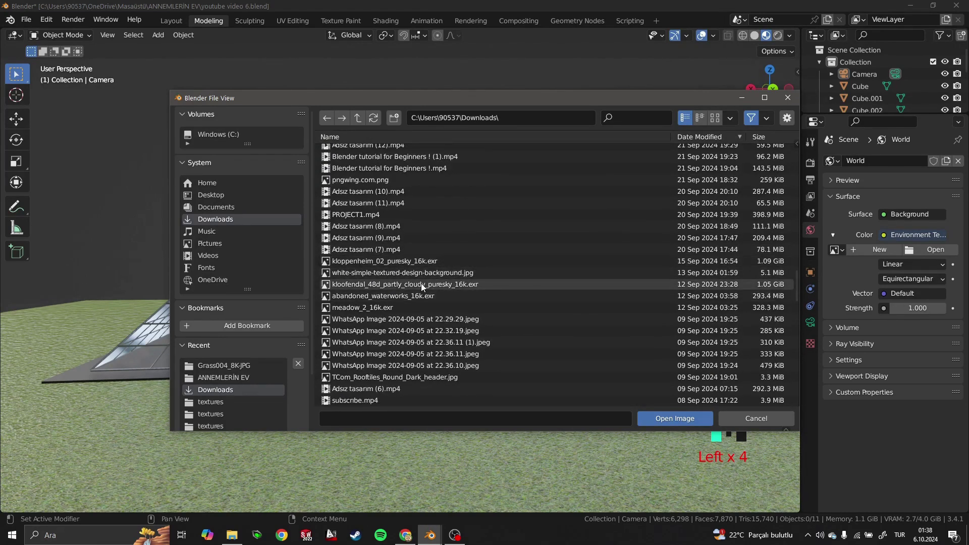
pyautogui.doubleClick(423, 284)
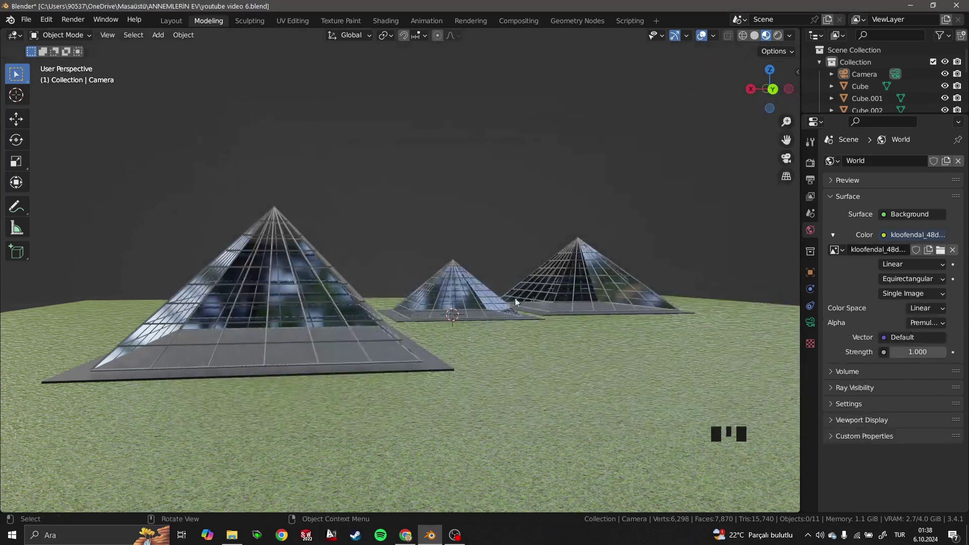